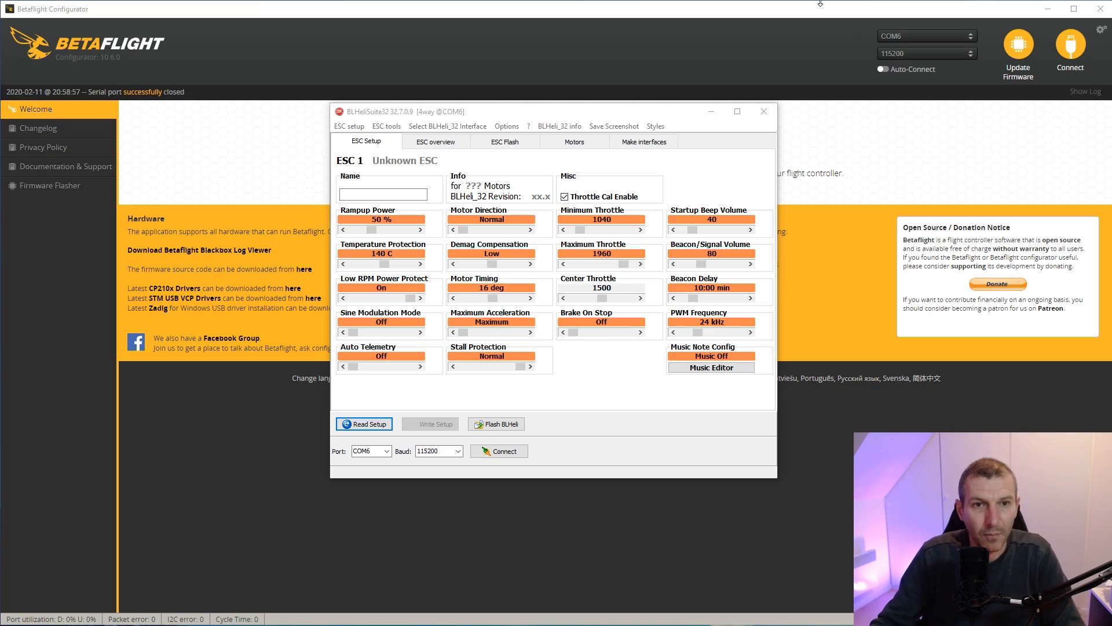
Connect BLHeliSuite32 to the flight controller on COM6 at 115200 baud and read the setup of all ESCs
left_click(504, 458)
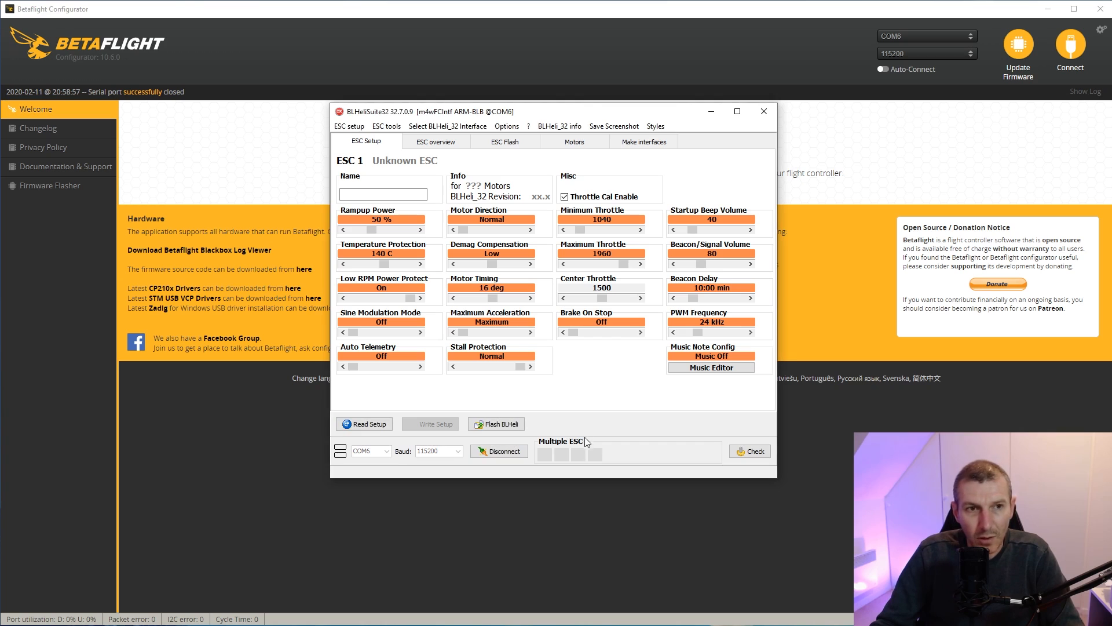
left_click(373, 426)
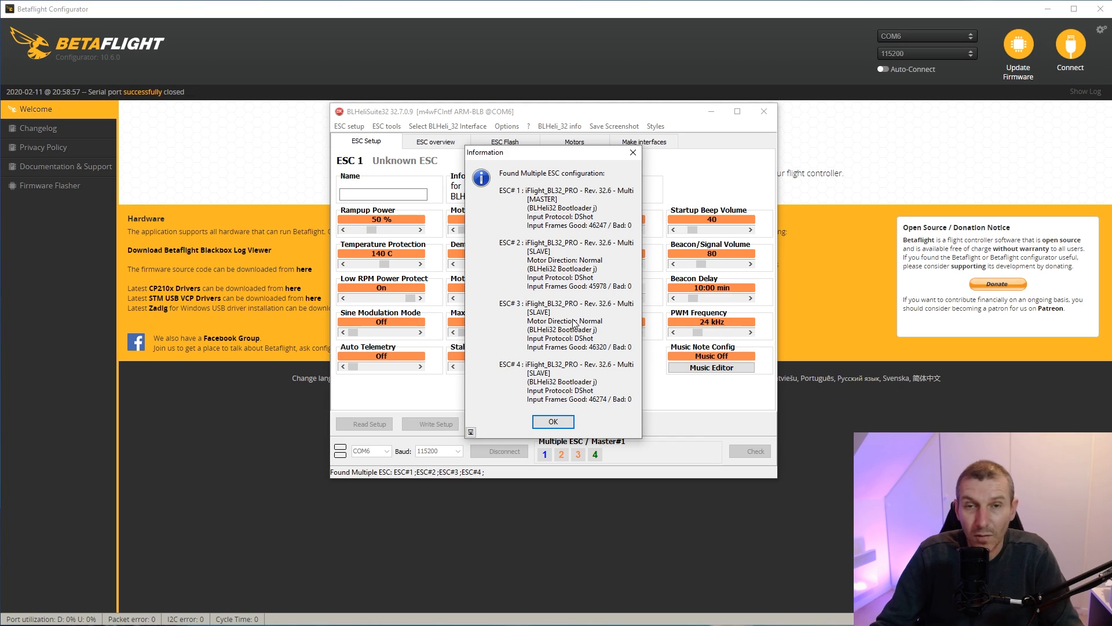
left_click(560, 422)
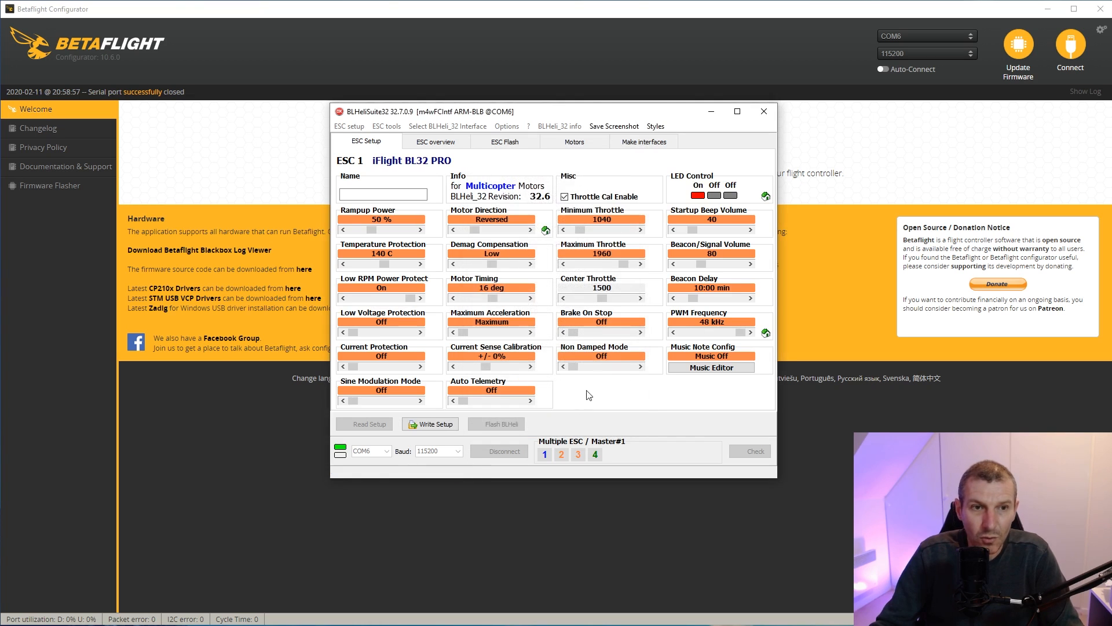
Check the ESC firmware versions and review the individual settings of ESCs 1 to 4, including motor direction
left_click(506, 146)
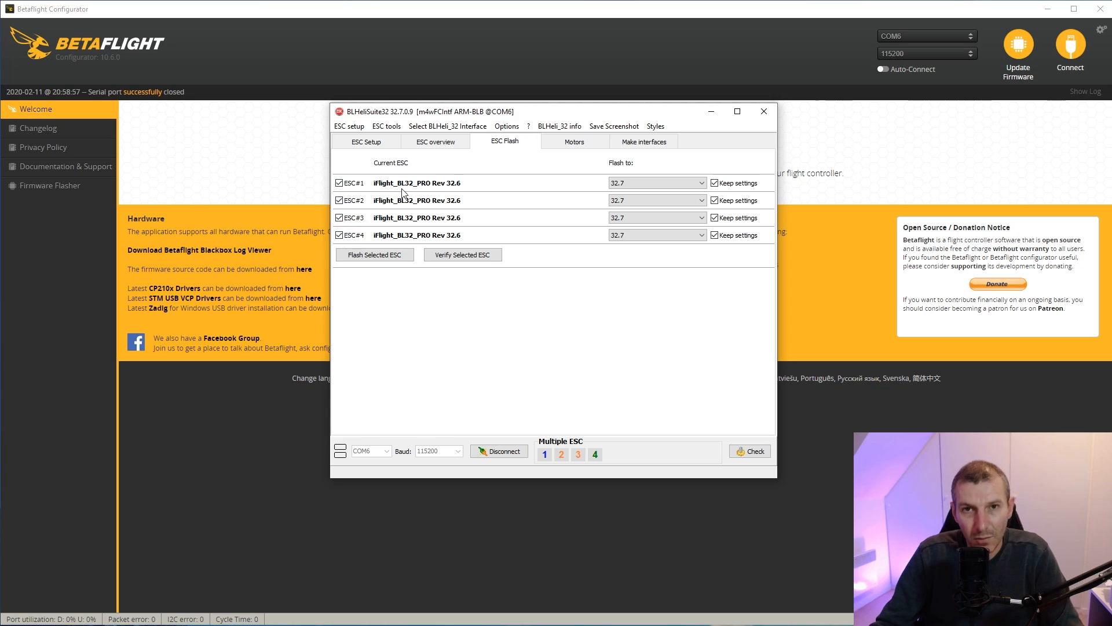
left_click(368, 143)
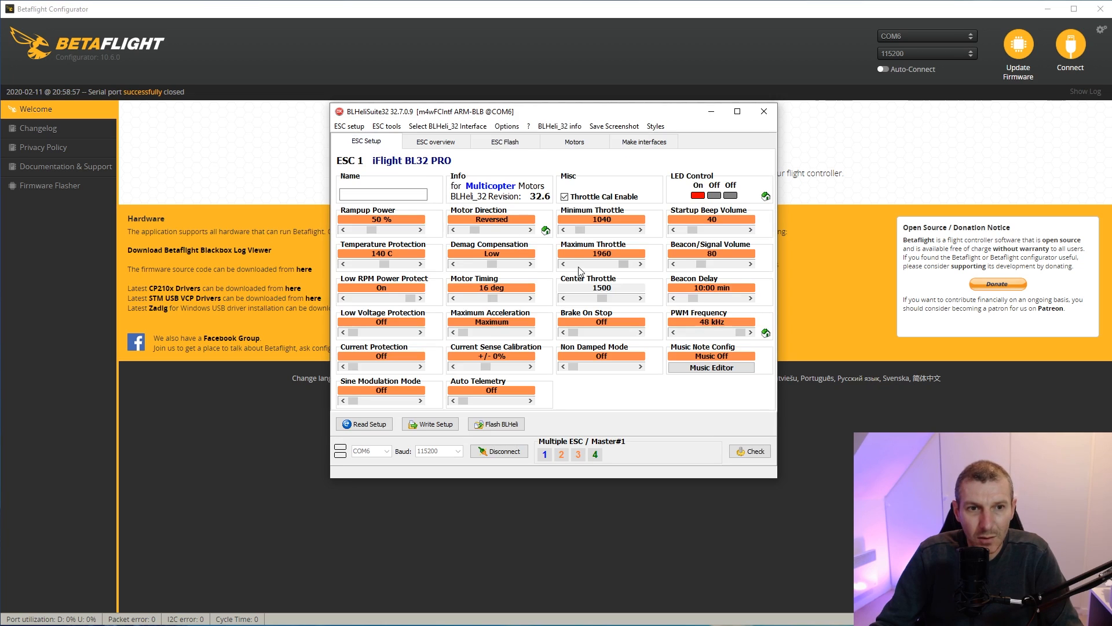
left_click(545, 454)
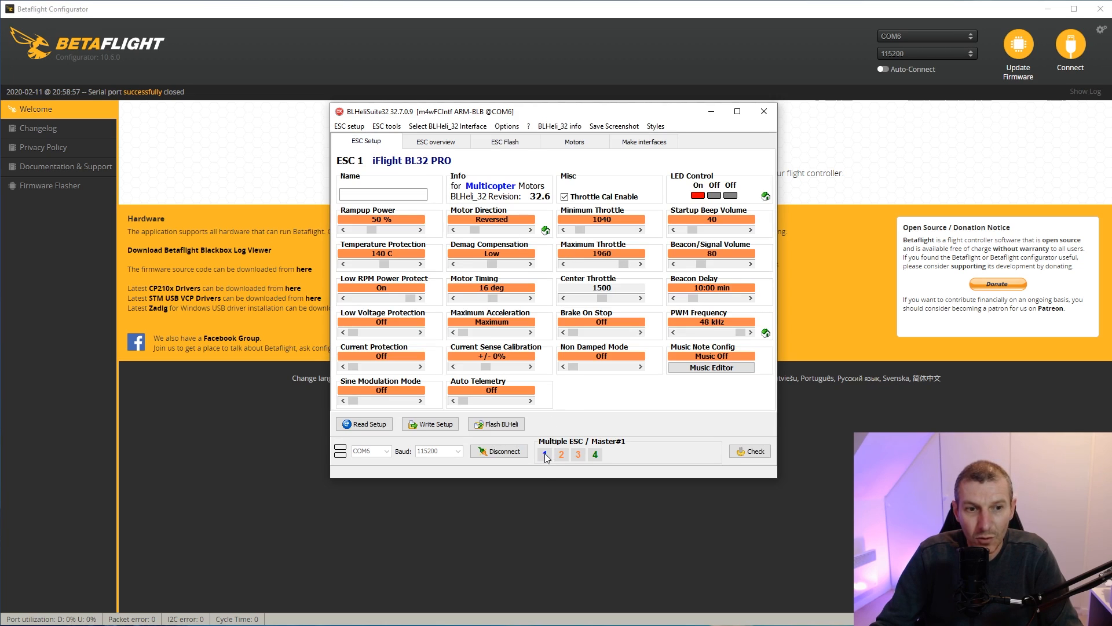
left_click(544, 455)
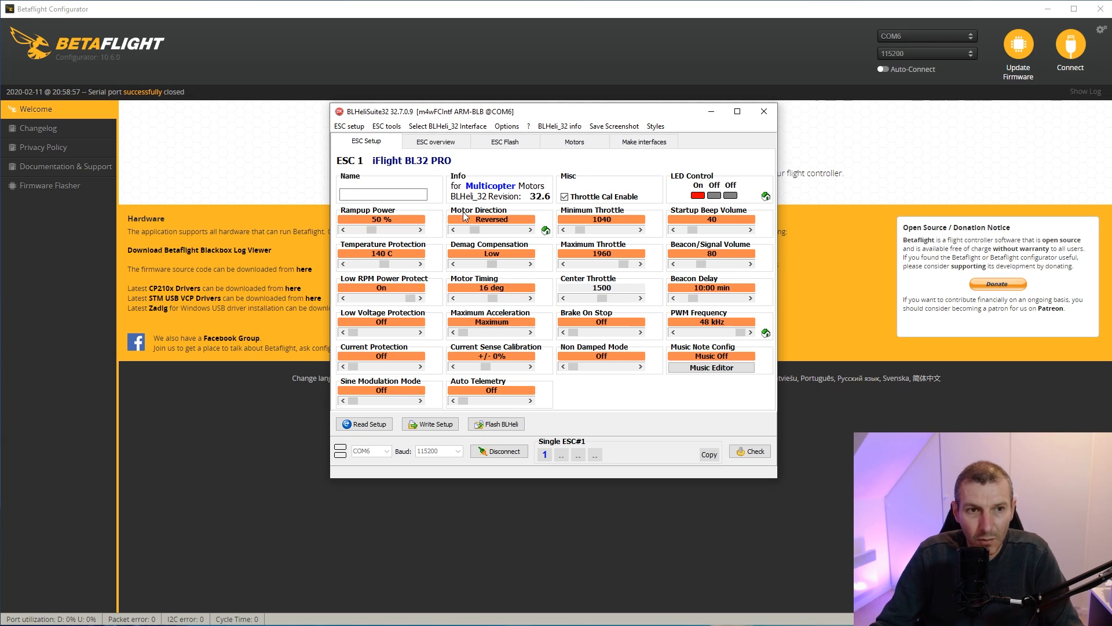
left_click(566, 457)
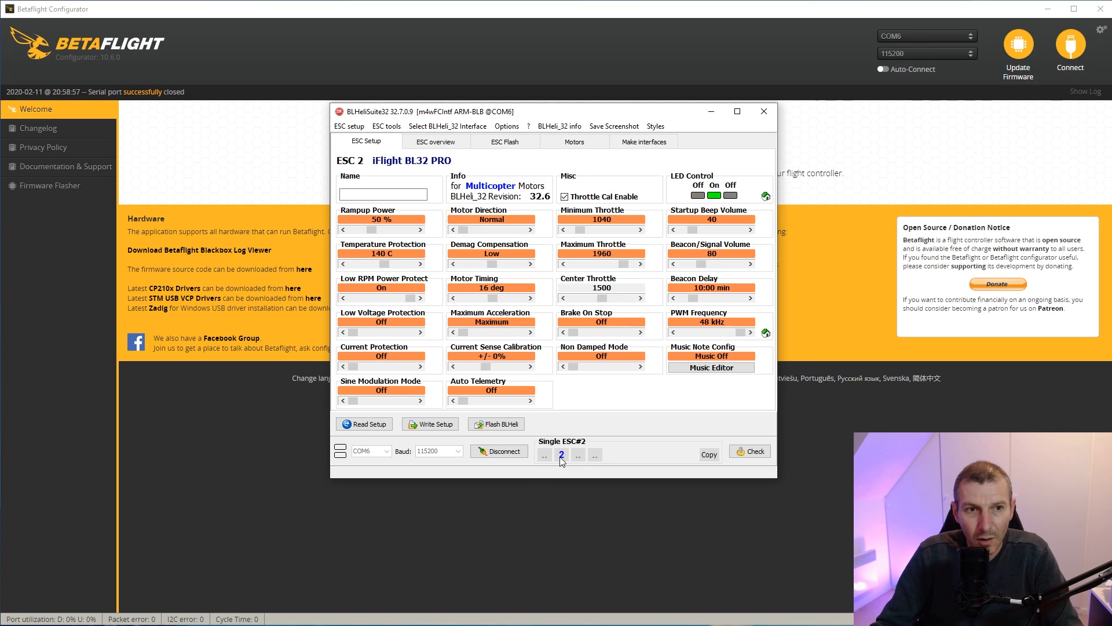
left_click(578, 455)
left_click(595, 455)
left_click(547, 453)
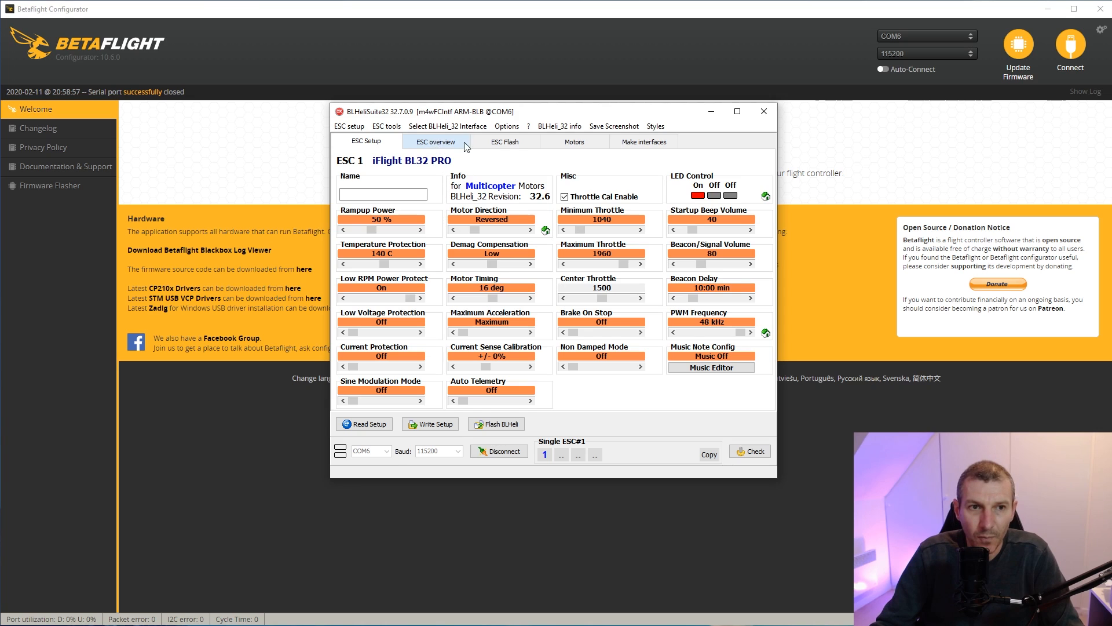
Flash all four ESCs with BLHeli_32 firmware 32.7, keeping their existing settings
left_click(504, 142)
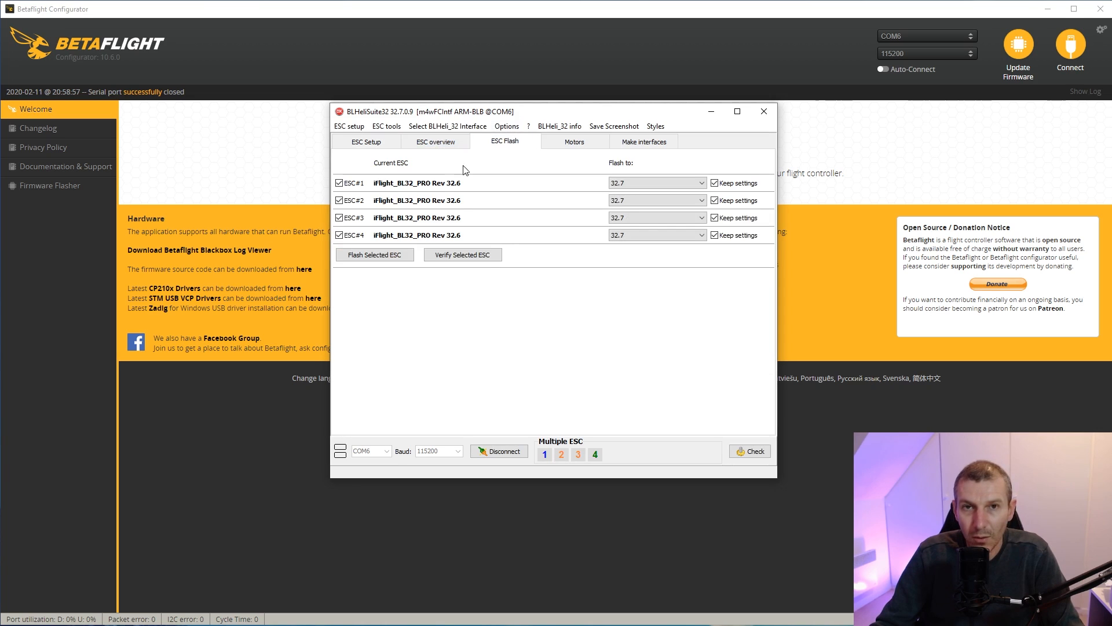
left_click(677, 185)
left_click(678, 185)
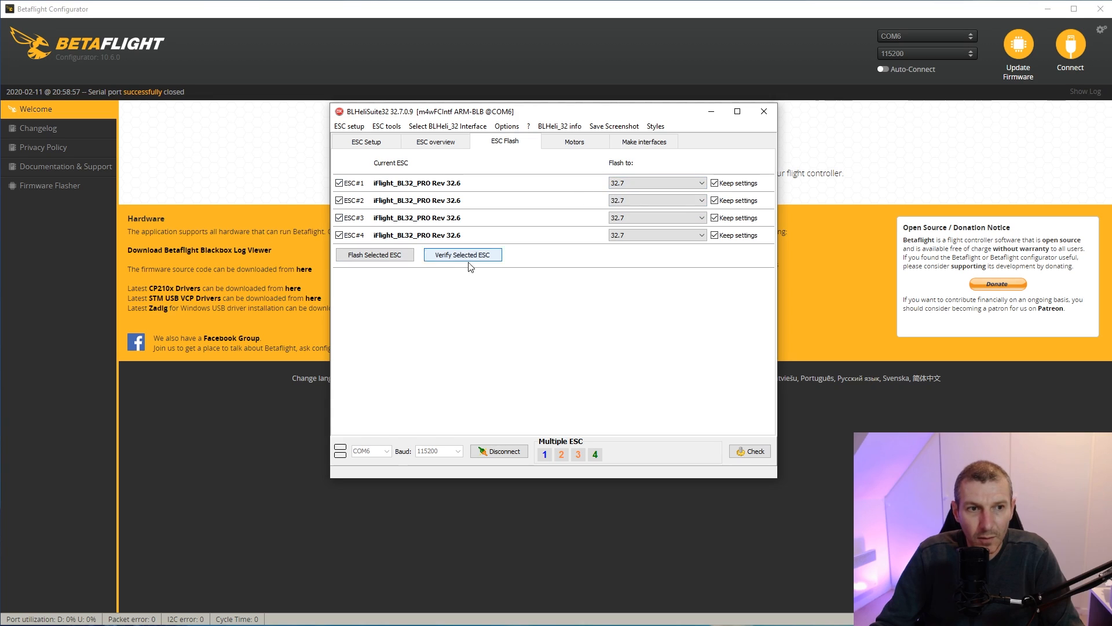
left_click(373, 258)
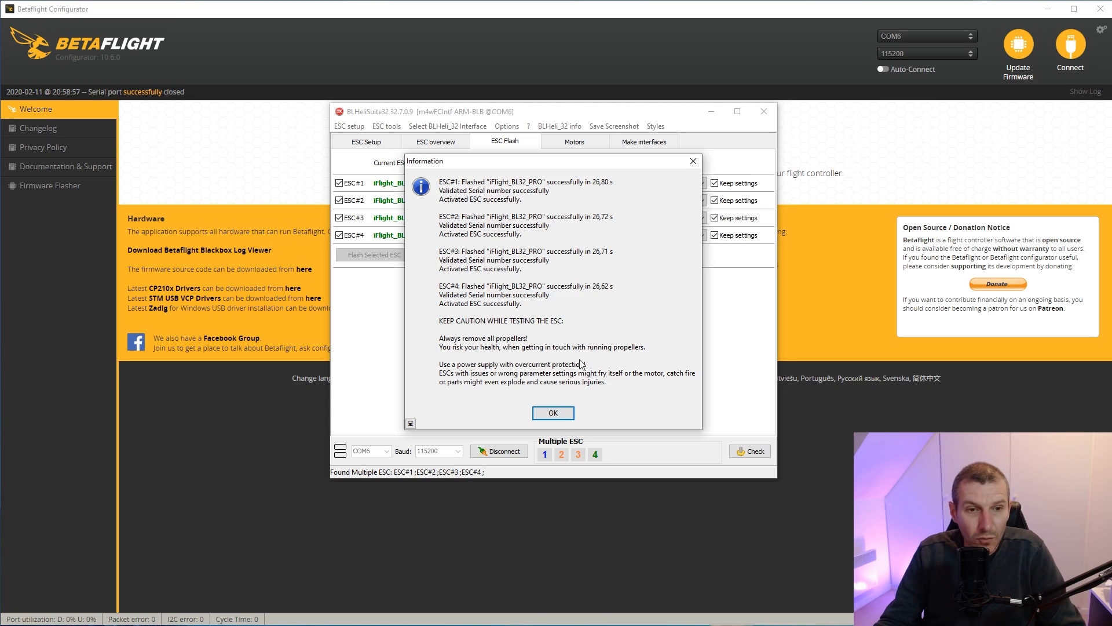
left_click(553, 413)
Check the firmware revision and setup of each ESC from 1 to 4 after flashing
left_click(374, 144)
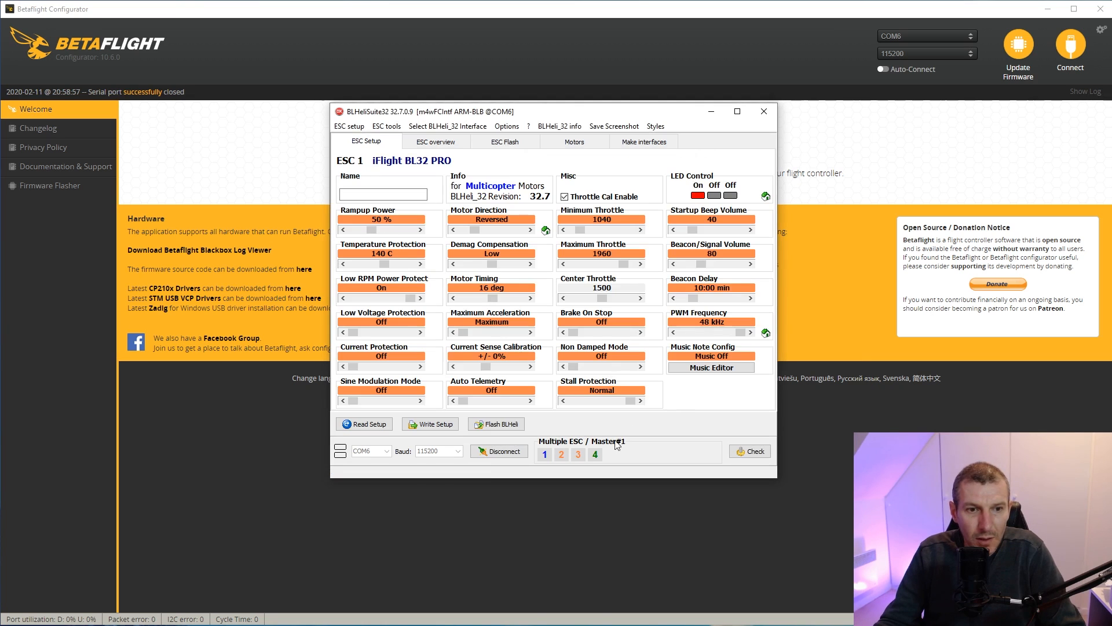
left_click(545, 456)
left_click(558, 456)
left_click(577, 457)
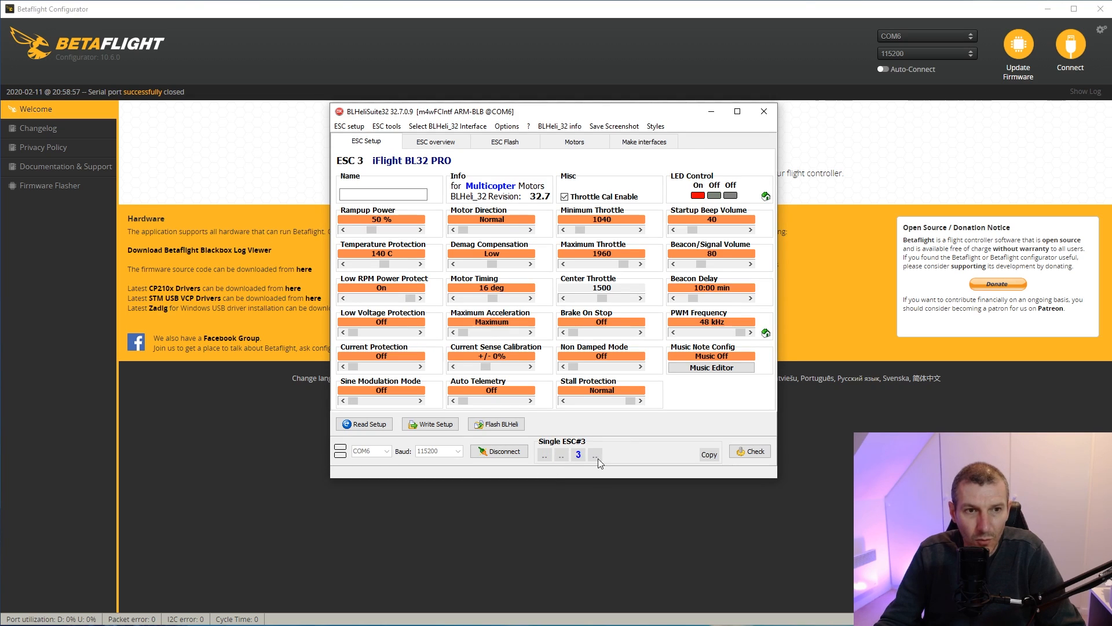
left_click(596, 456)
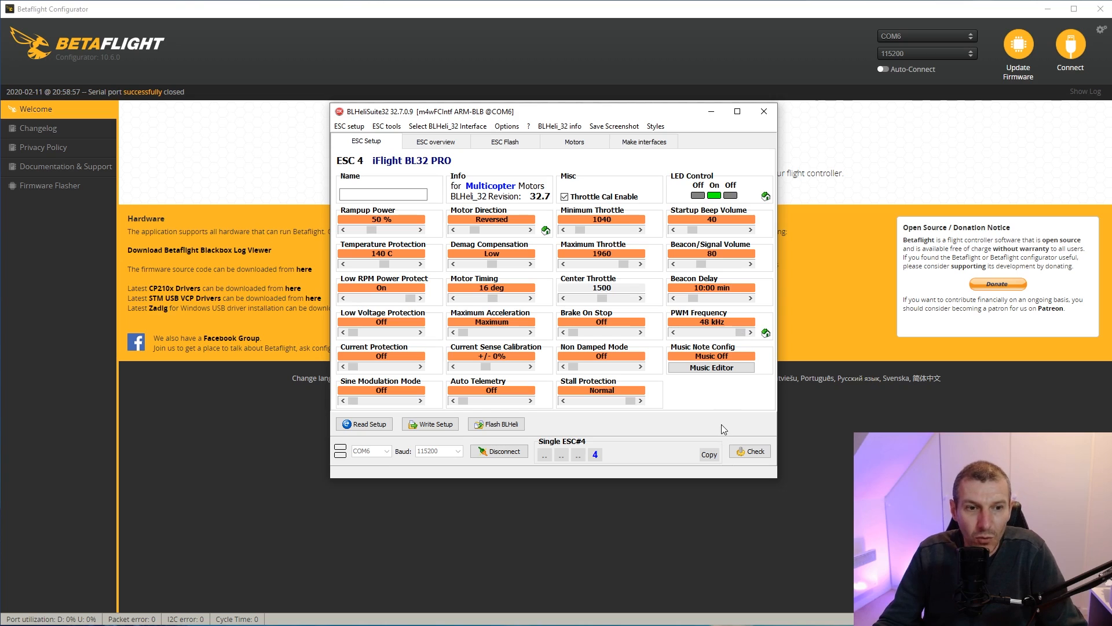
Disconnect from the ESCs, acknowledge the restart notice and close BLHeliSuite32
left_click(501, 451)
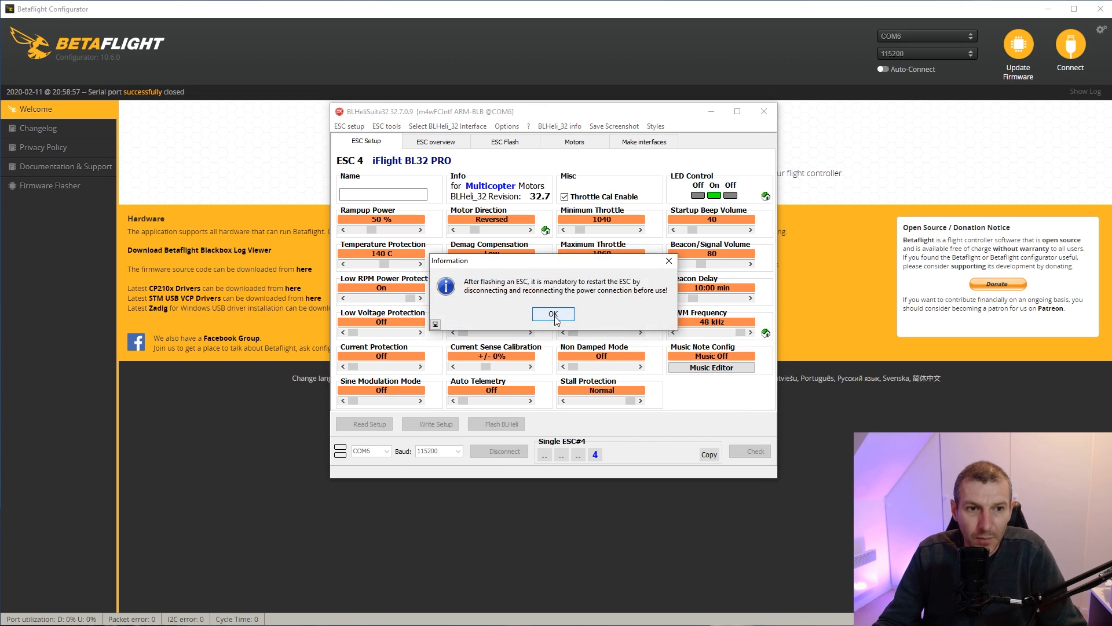
left_click(553, 314)
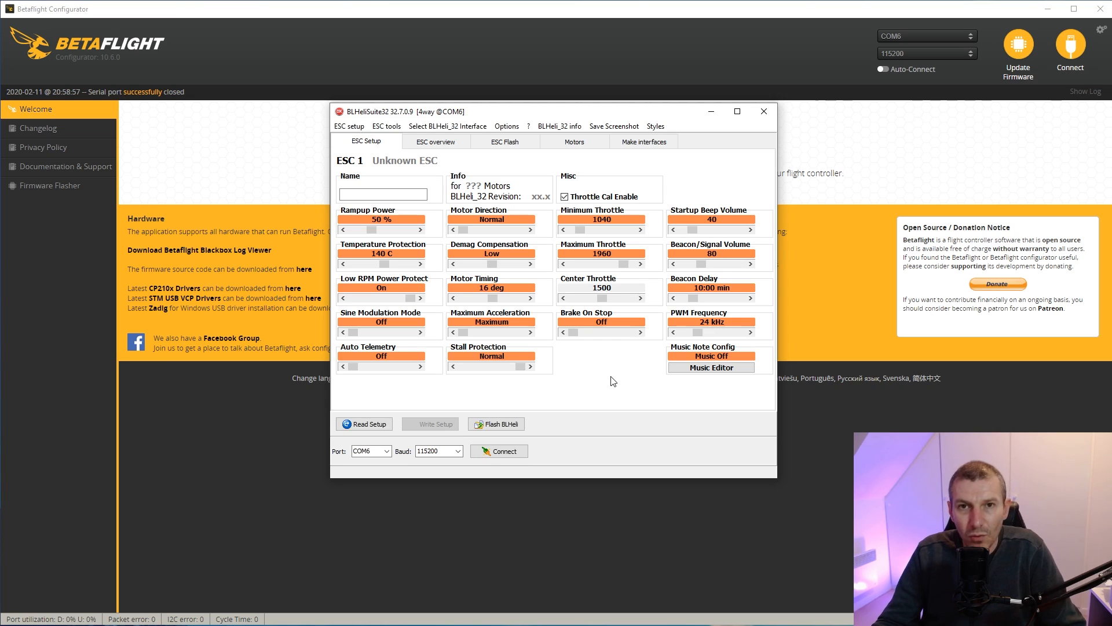
left_click(764, 110)
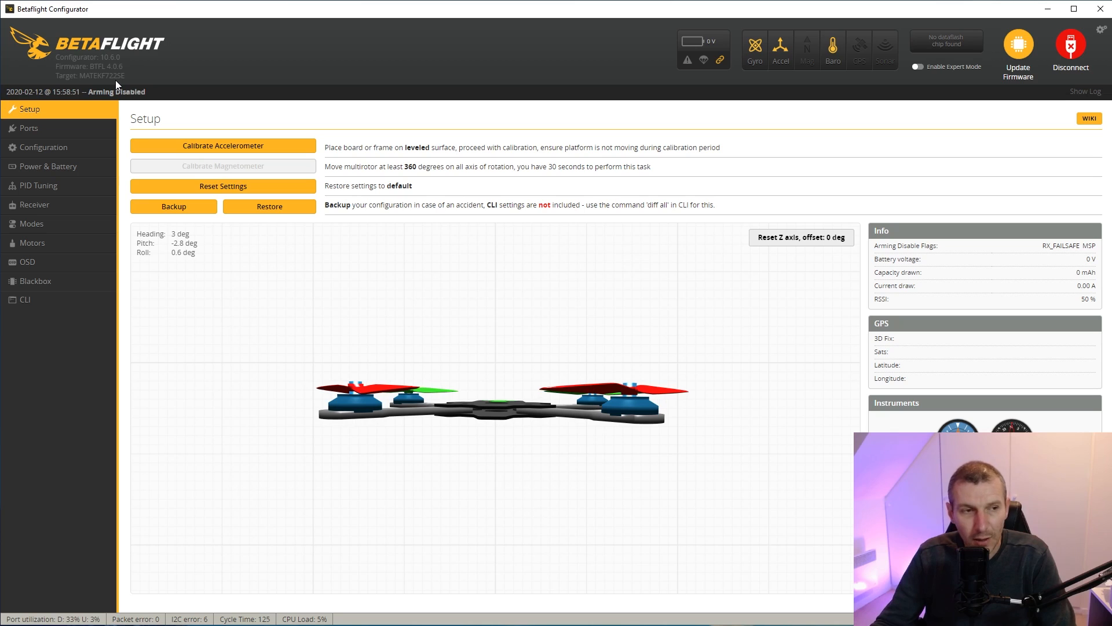
Output the flight controller's changed configuration with the "diff all" command in the Betaflight Configurator CLI
left_click(36, 304)
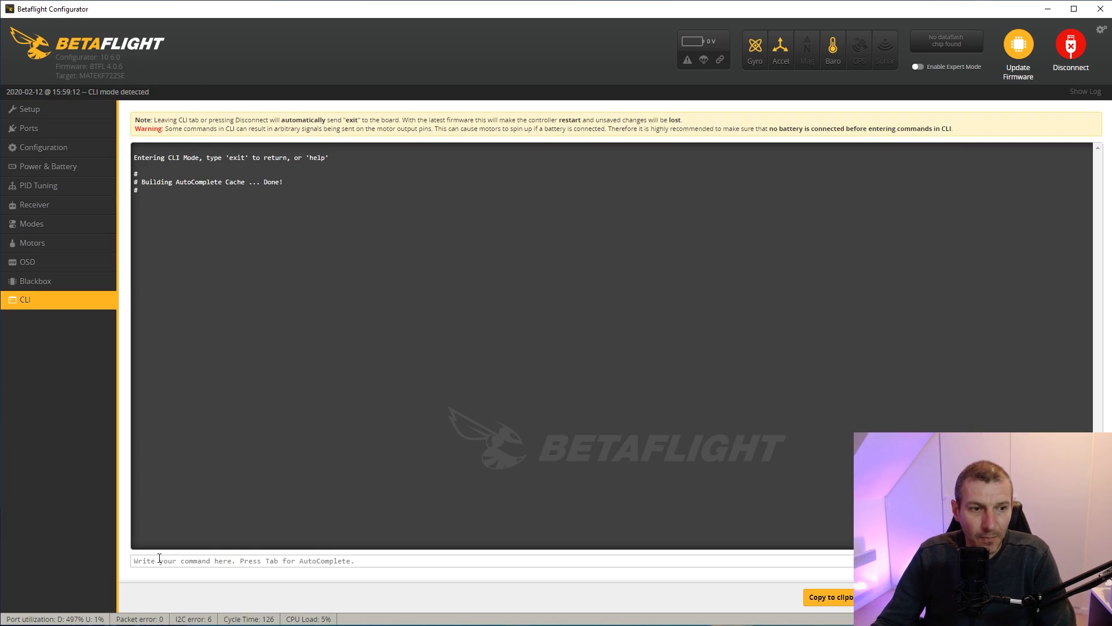
type("d")
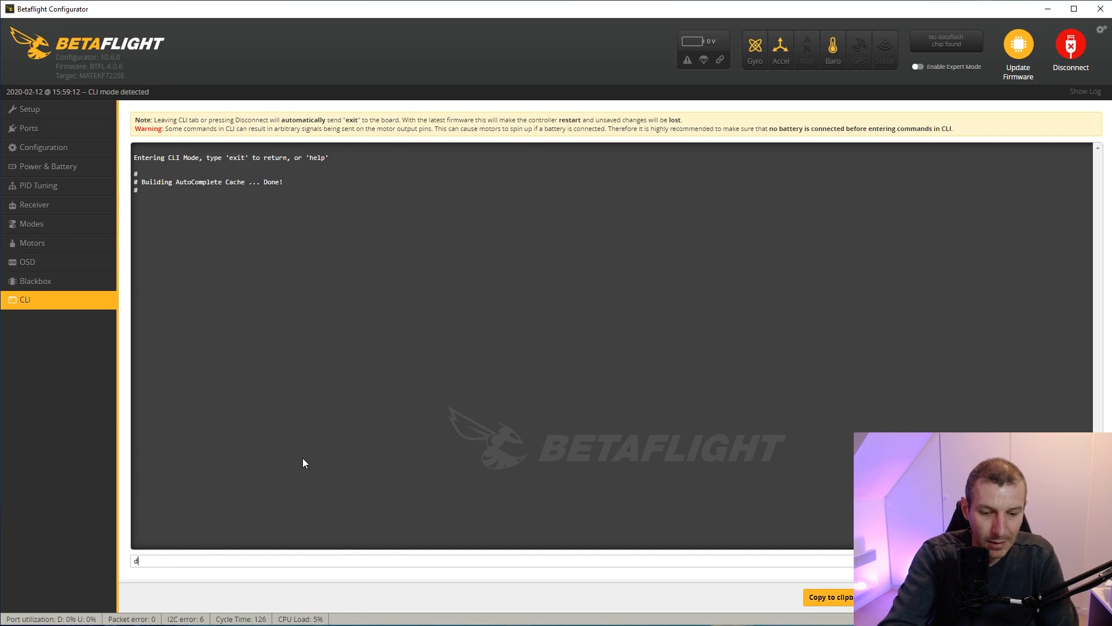
type("iff all")
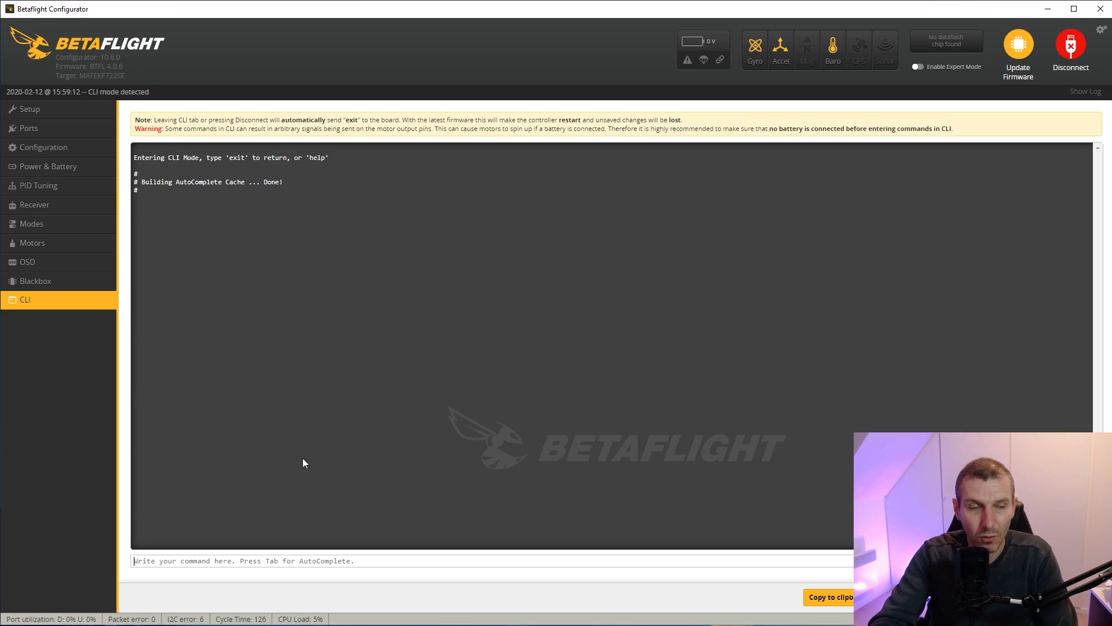
key("Return")
Examine the full diff output, including the motor resources, beeper, serial, aux and master settings
scroll(302, 459, "up", 15)
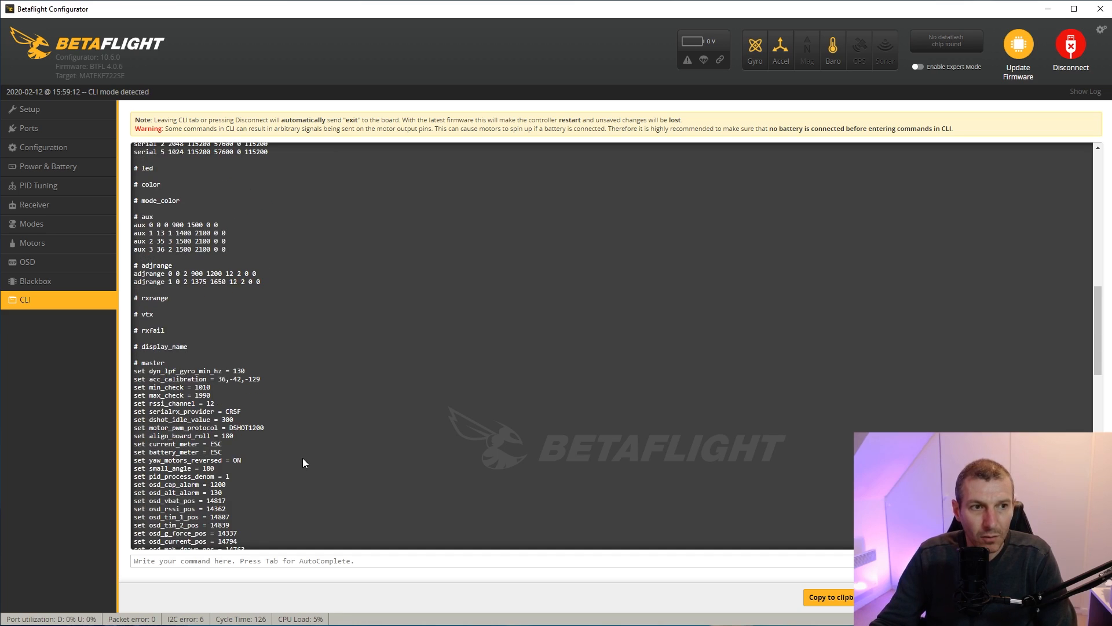
scroll(302, 458, "up", 4)
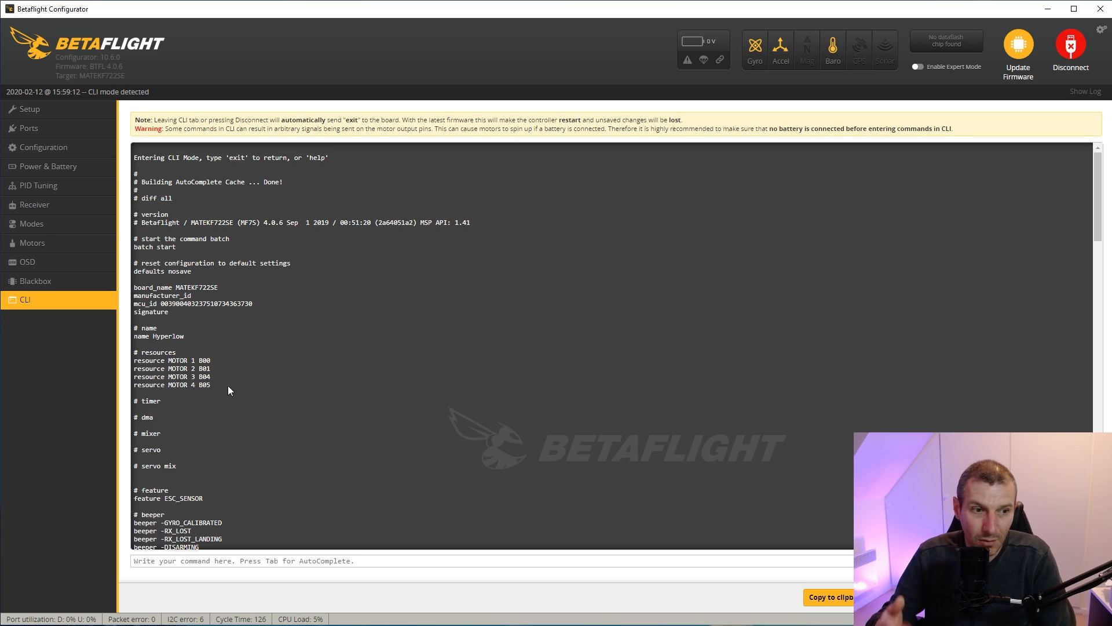
scroll(294, 412, "down", 1)
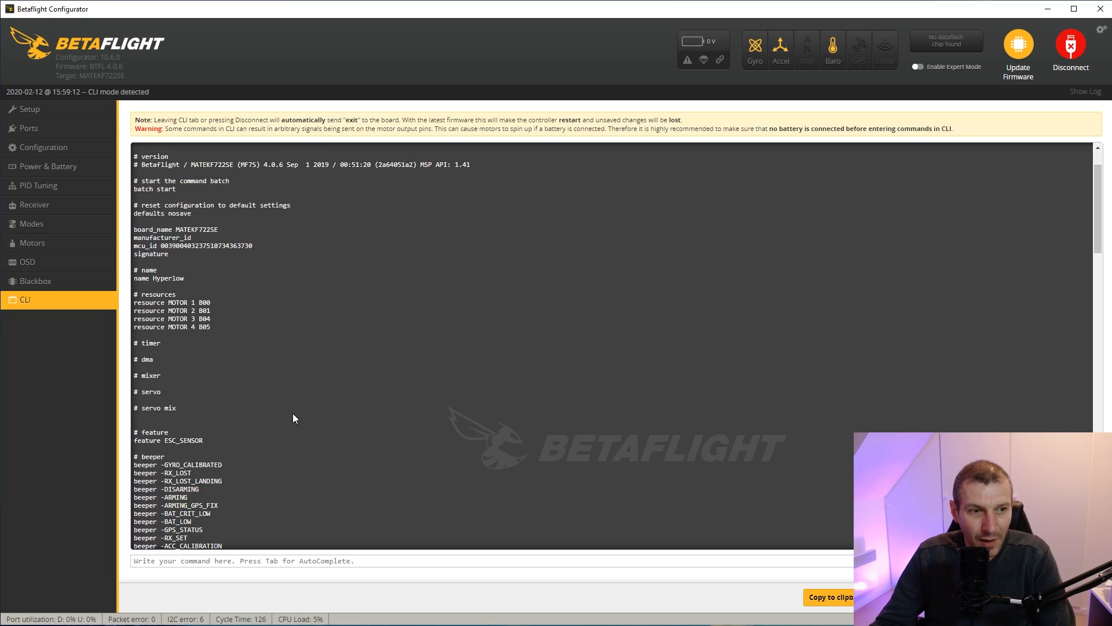
scroll(313, 429, "up", 1)
scroll(313, 429, "down", 5)
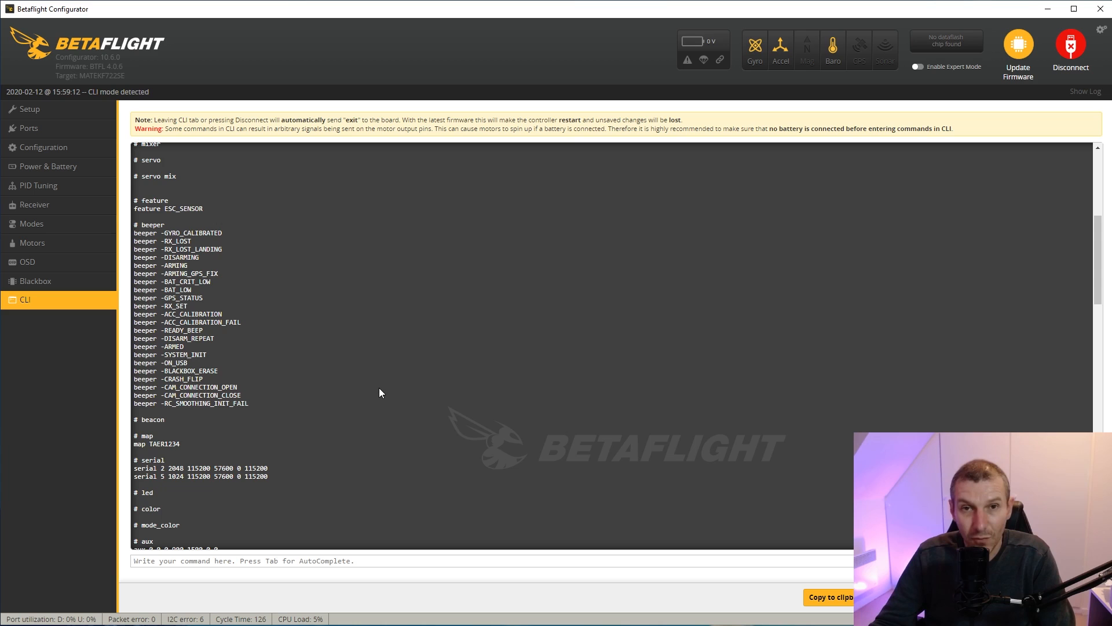
scroll(379, 394, "up", 1)
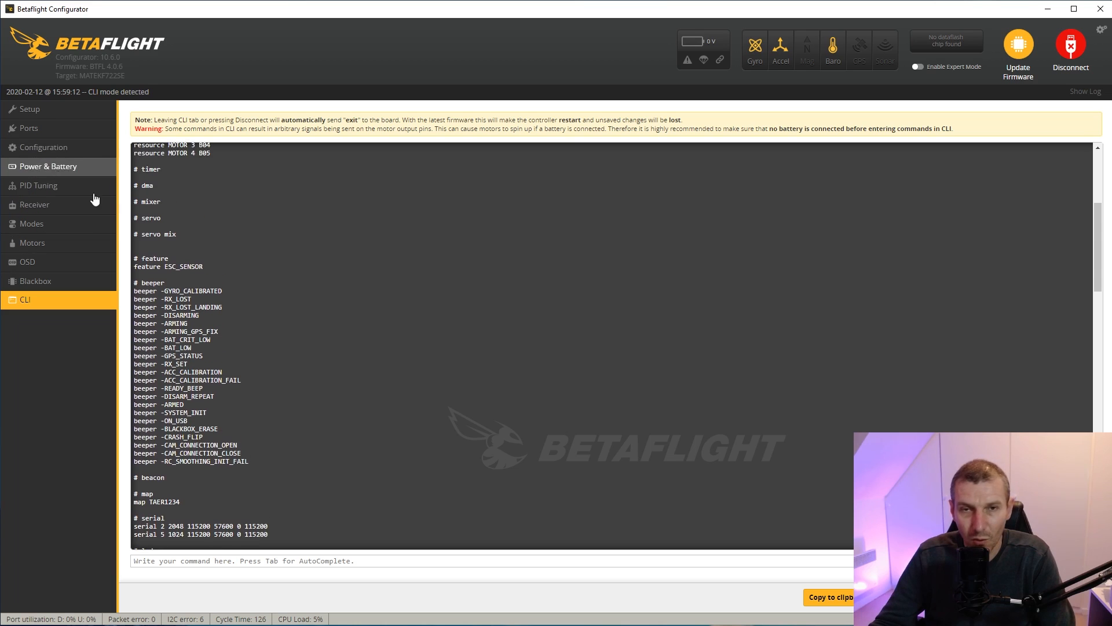
scroll(325, 371, "down", 3)
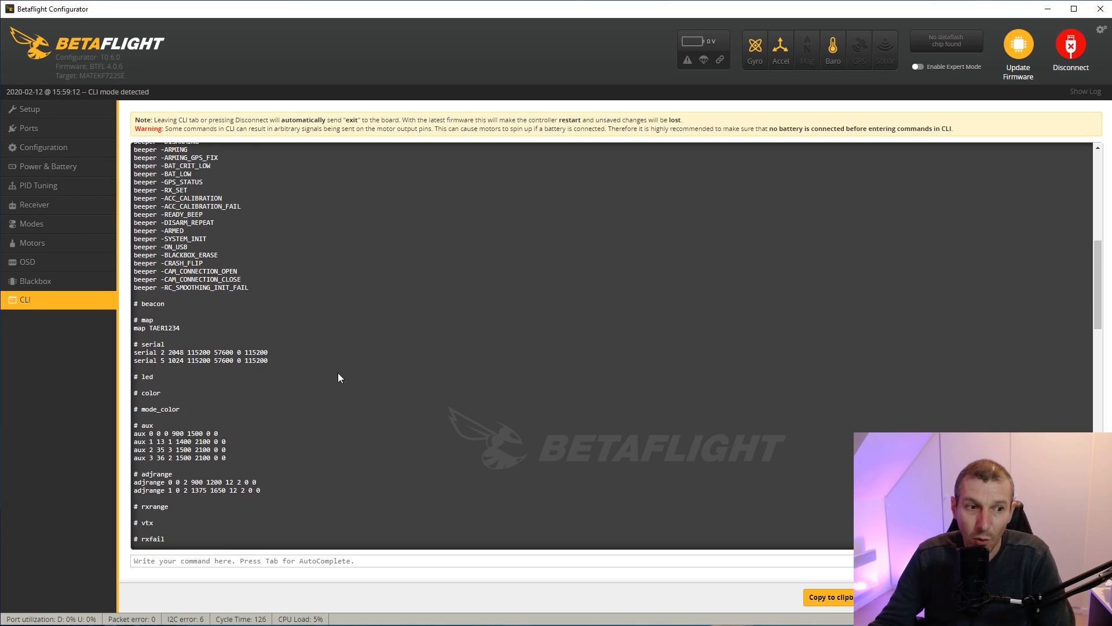
scroll(338, 377, "down", 4)
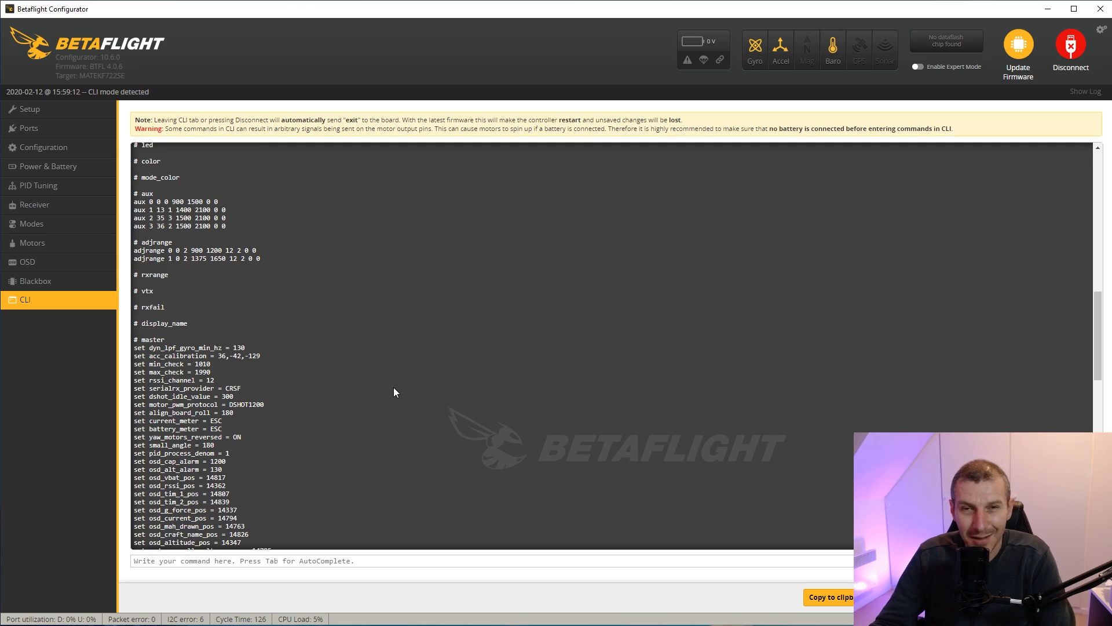
scroll(394, 388, "down", 4)
scroll(394, 392, "down", 14)
scroll(394, 393, "up", 20)
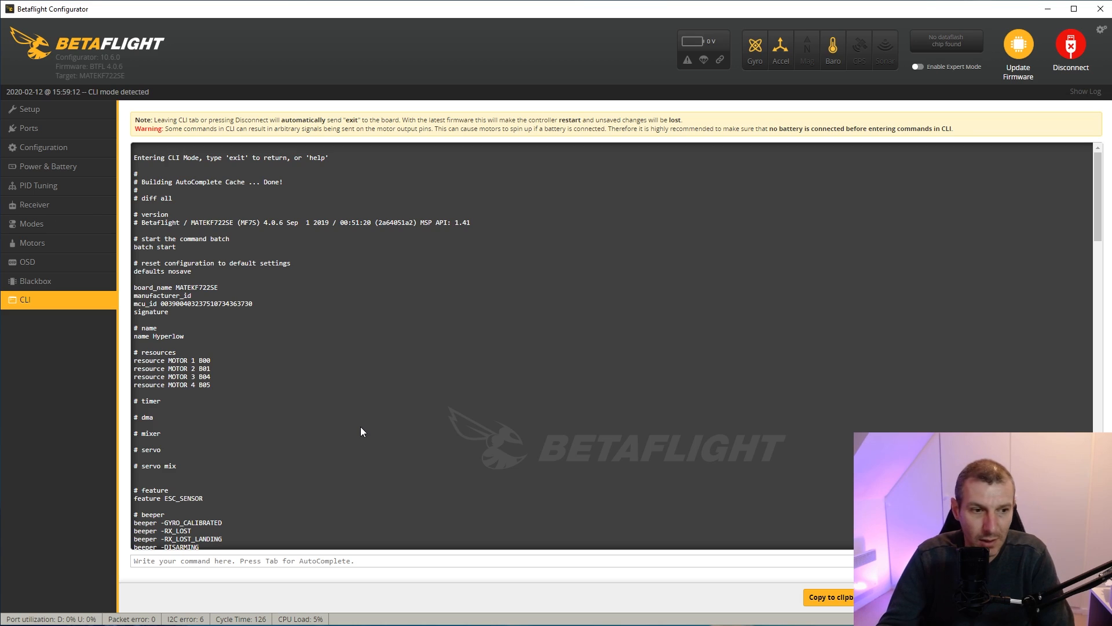
Reboot the flight controller into DFU mode with the "bl" command and open the Firmware Flasher
type("bl")
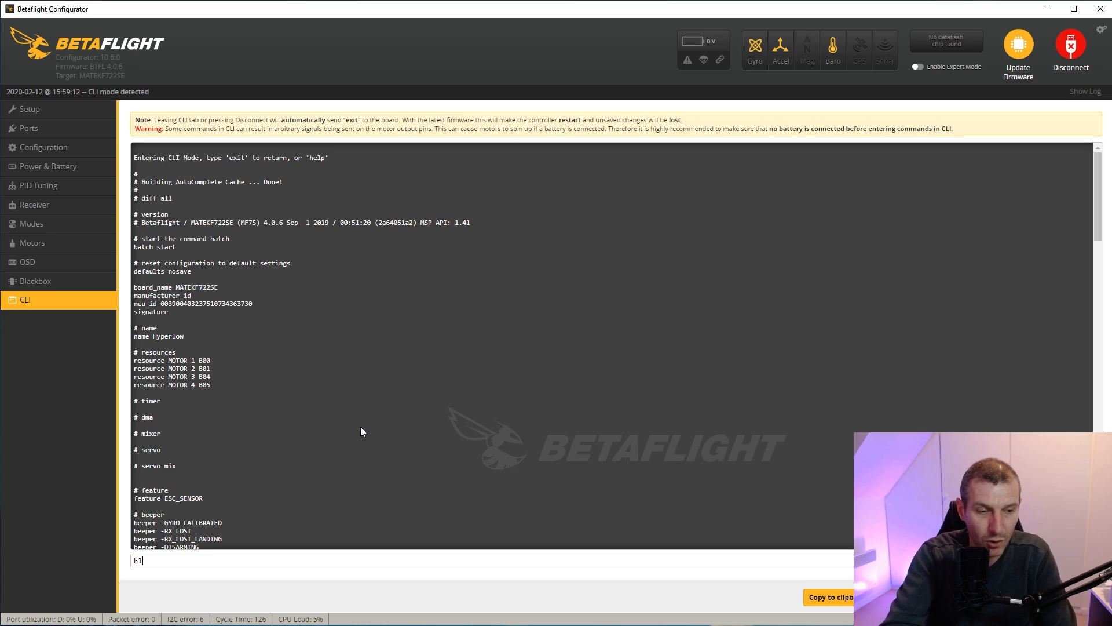
key("Return")
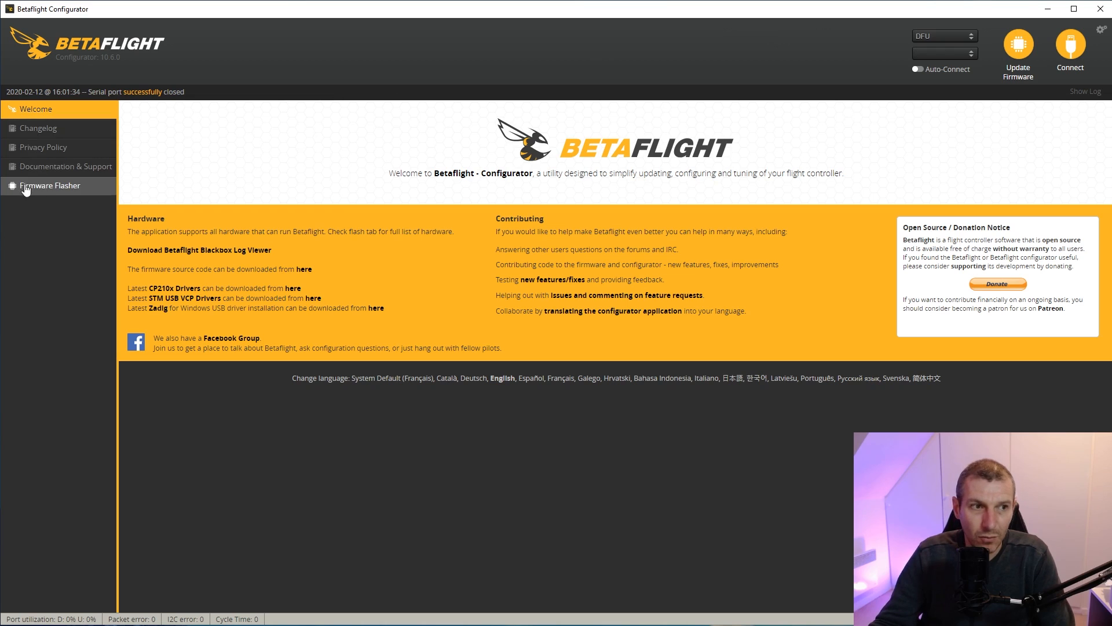
left_click(51, 194)
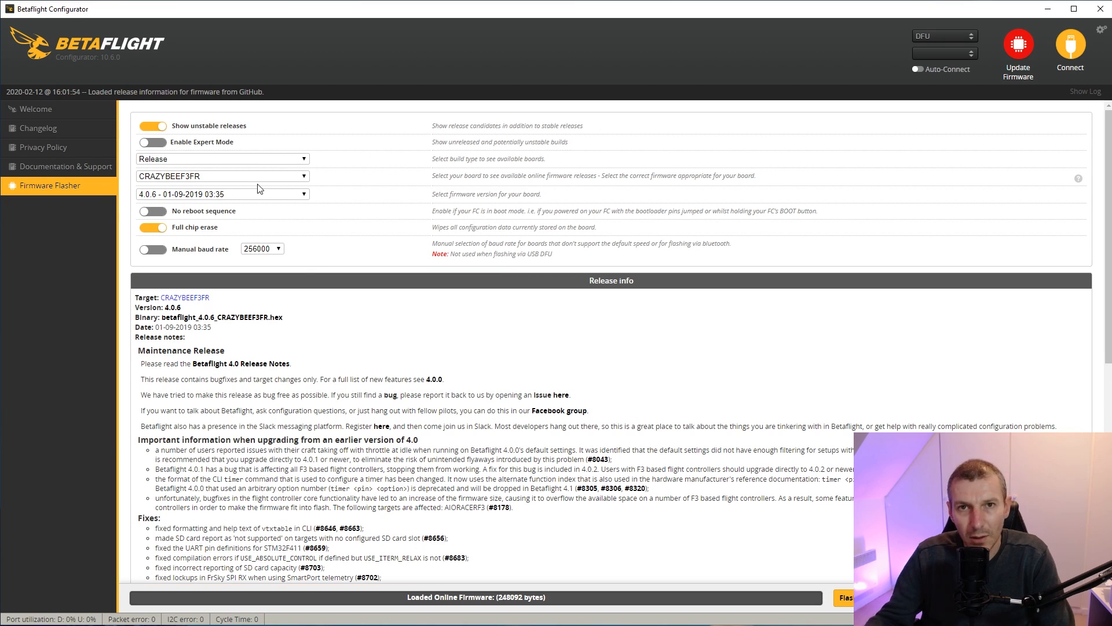
Choose the MATEKF722SE (Legacy) board with firmware 4.1.1 and flash it to the flight controller with full chip erase
left_click(304, 176)
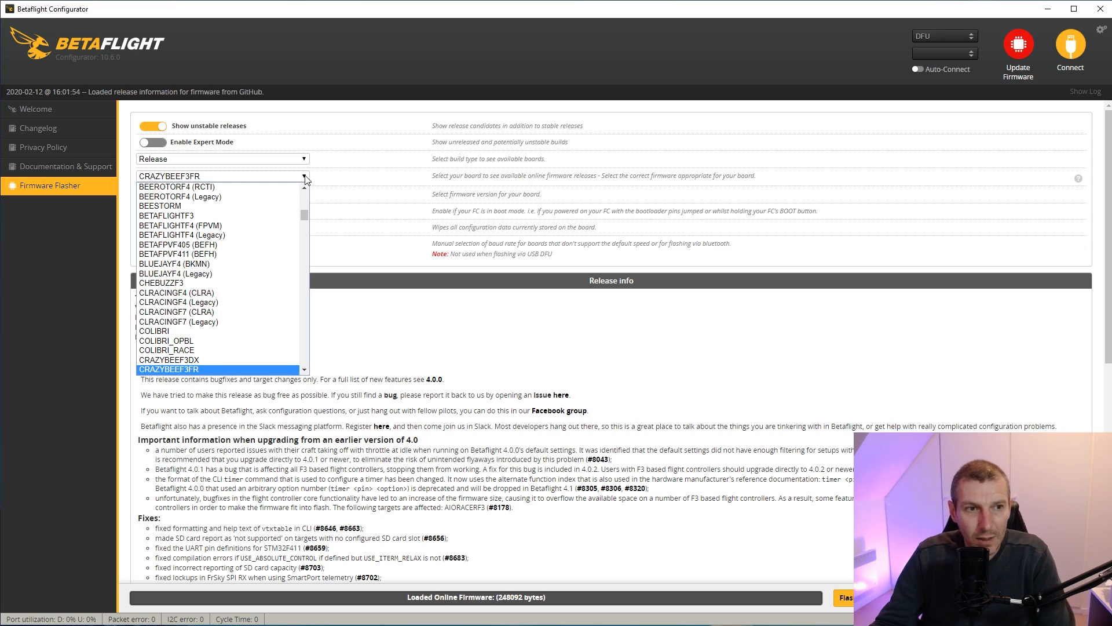
scroll(242, 302, "down", 10)
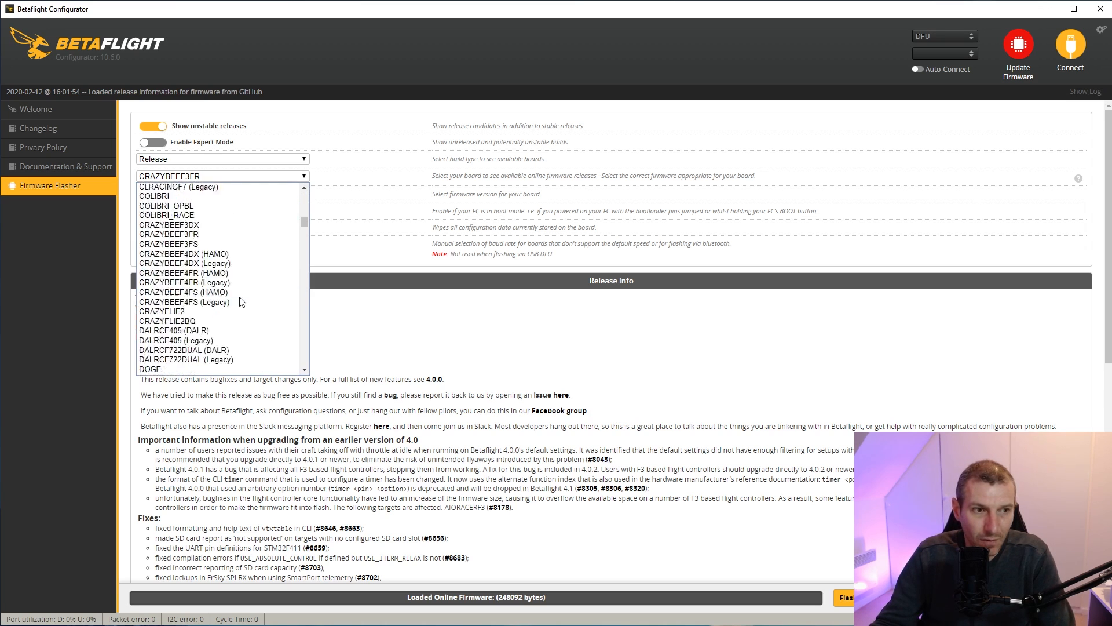
scroll(242, 302, "down", 10)
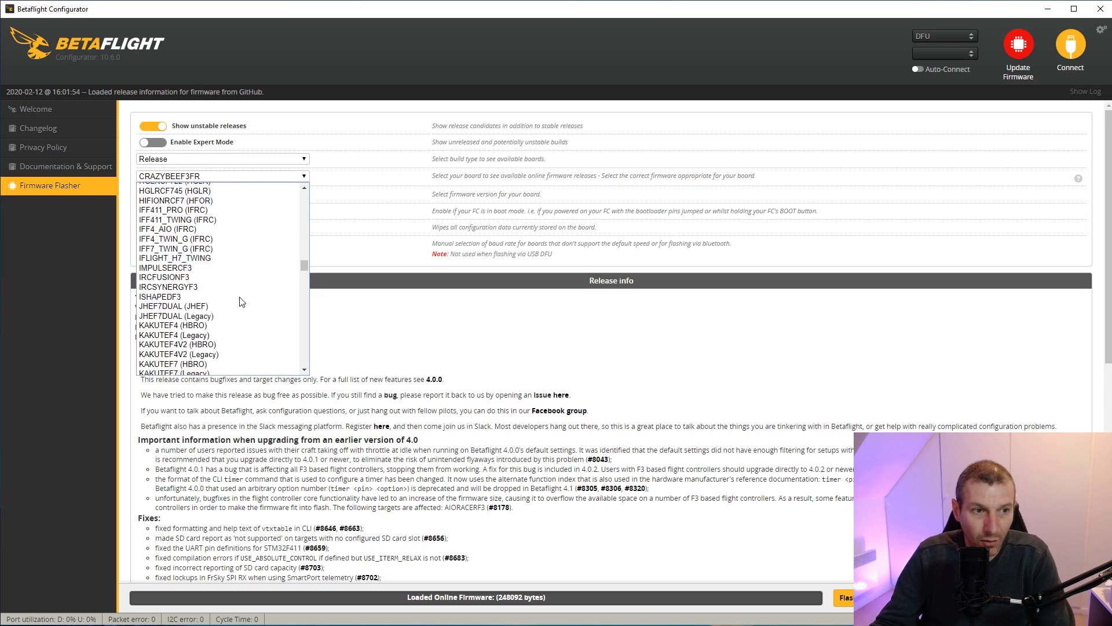
scroll(242, 302, "down", 10)
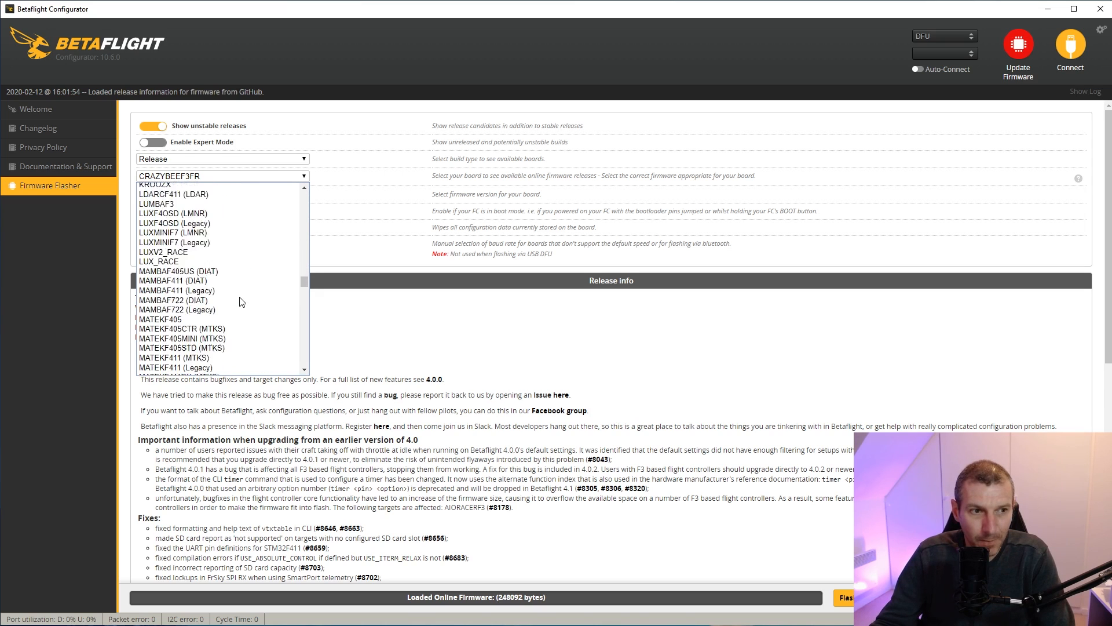
scroll(242, 301, "up", 2)
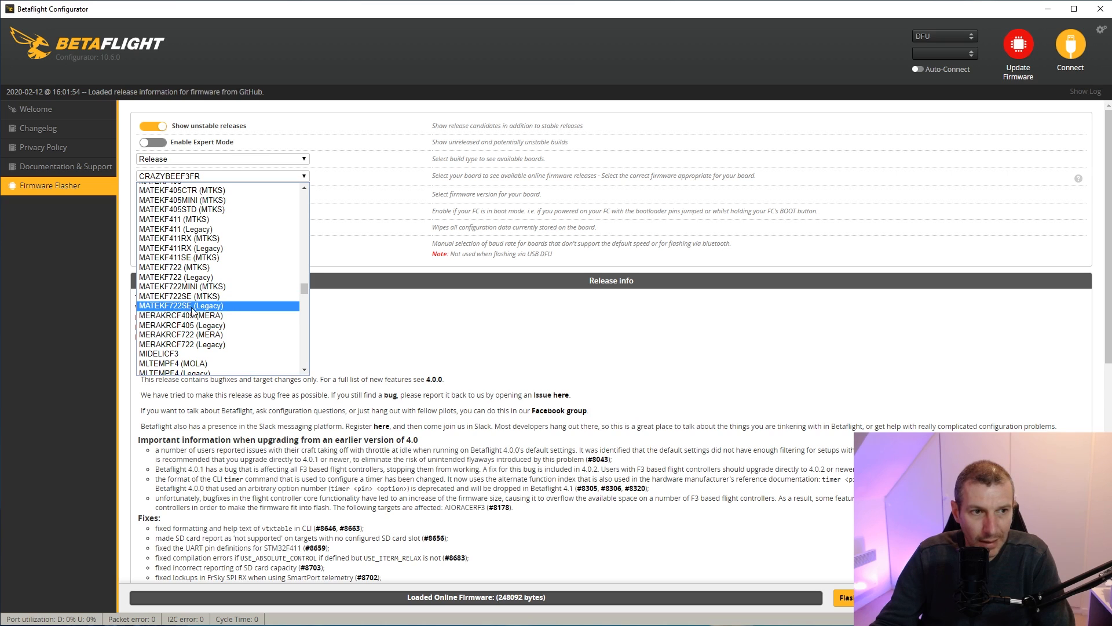
left_click(174, 307)
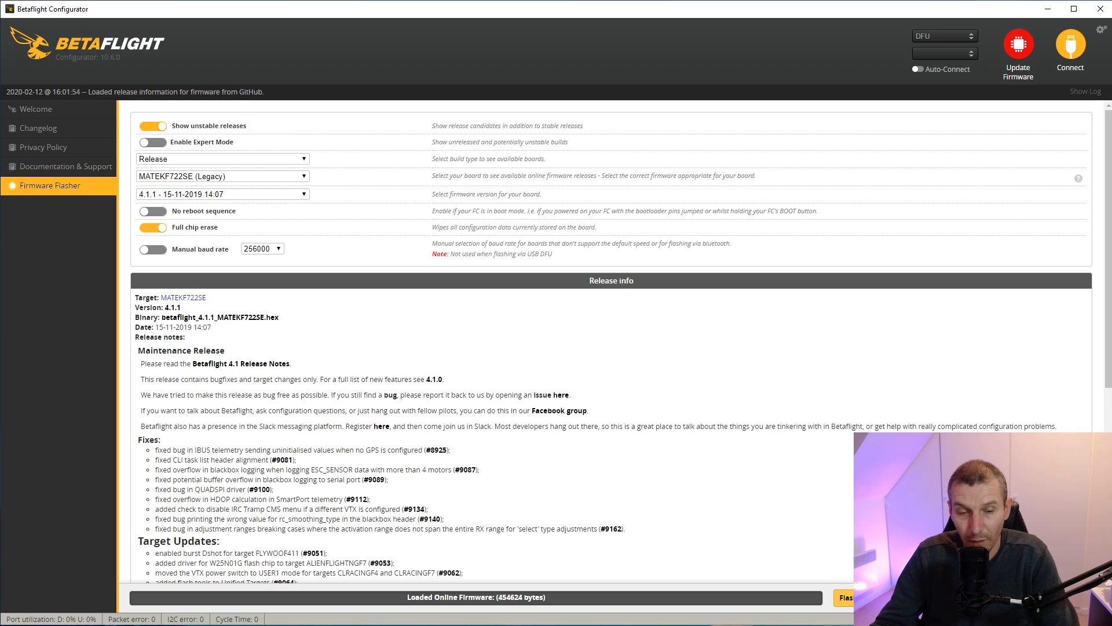
left_click(867, 598)
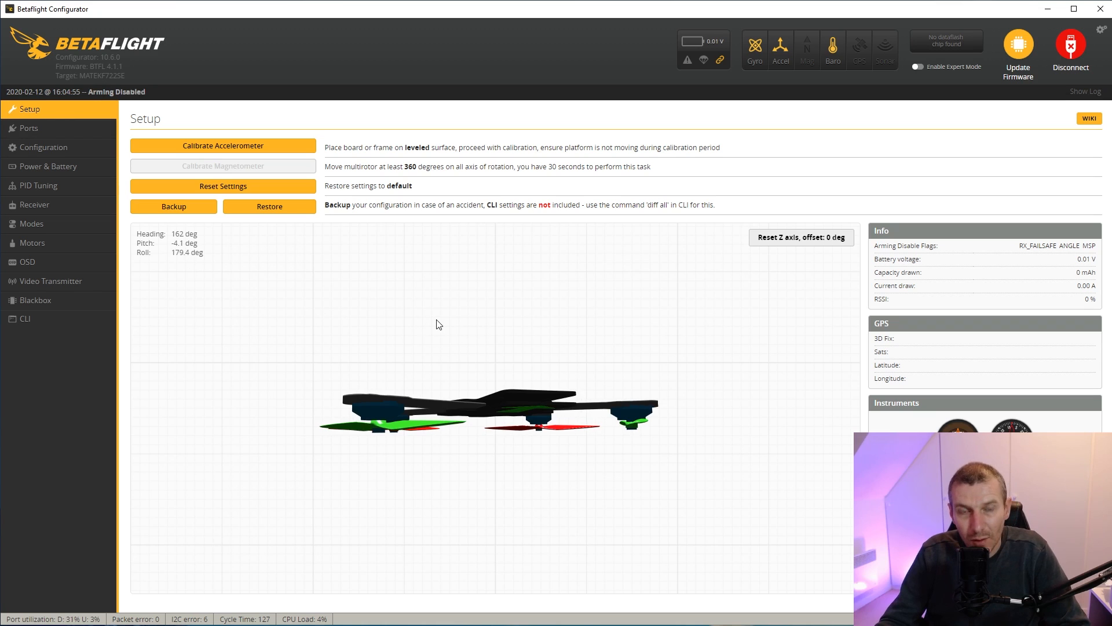
Assign VTX (TBS SmartAudio) to UART3 and ESC sensor input to UART6 in the port settings, and save with a reboot
left_click(41, 128)
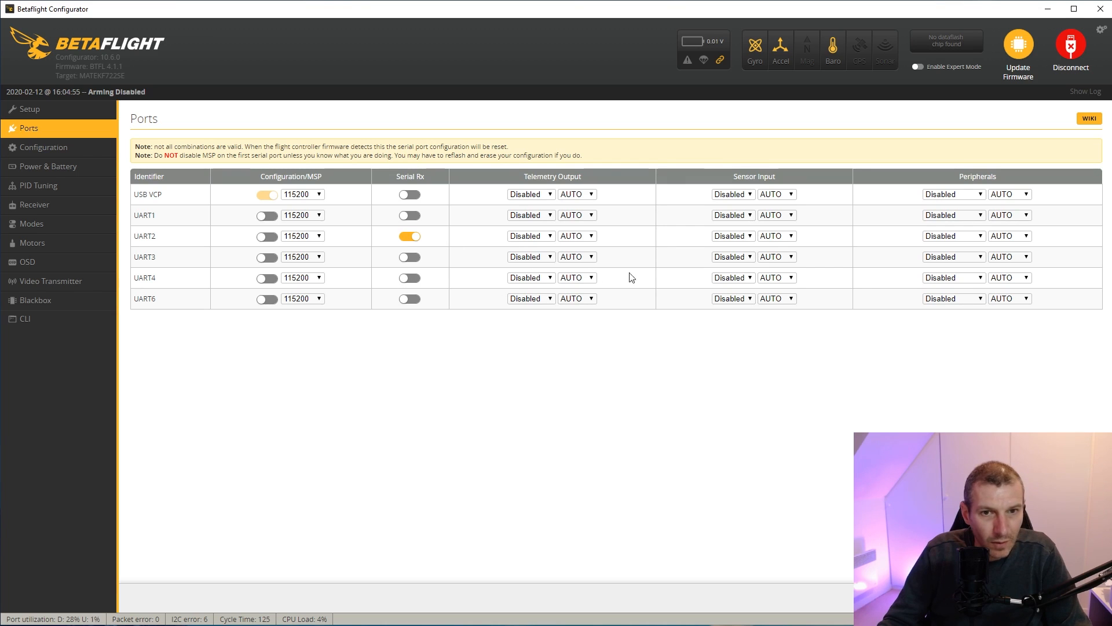
left_click(939, 259)
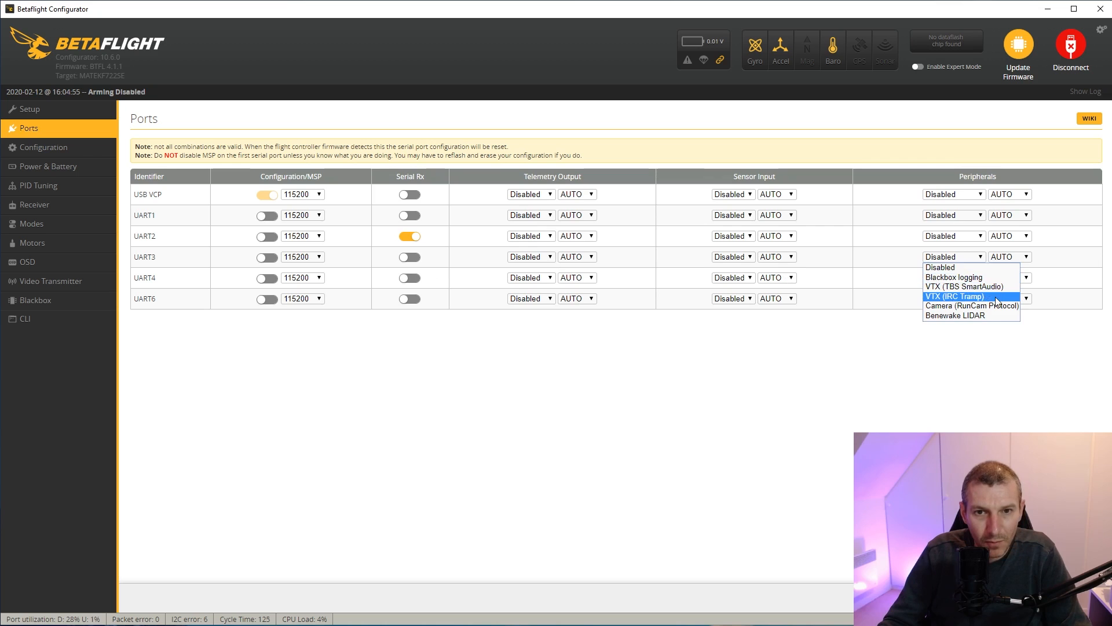
left_click(982, 286)
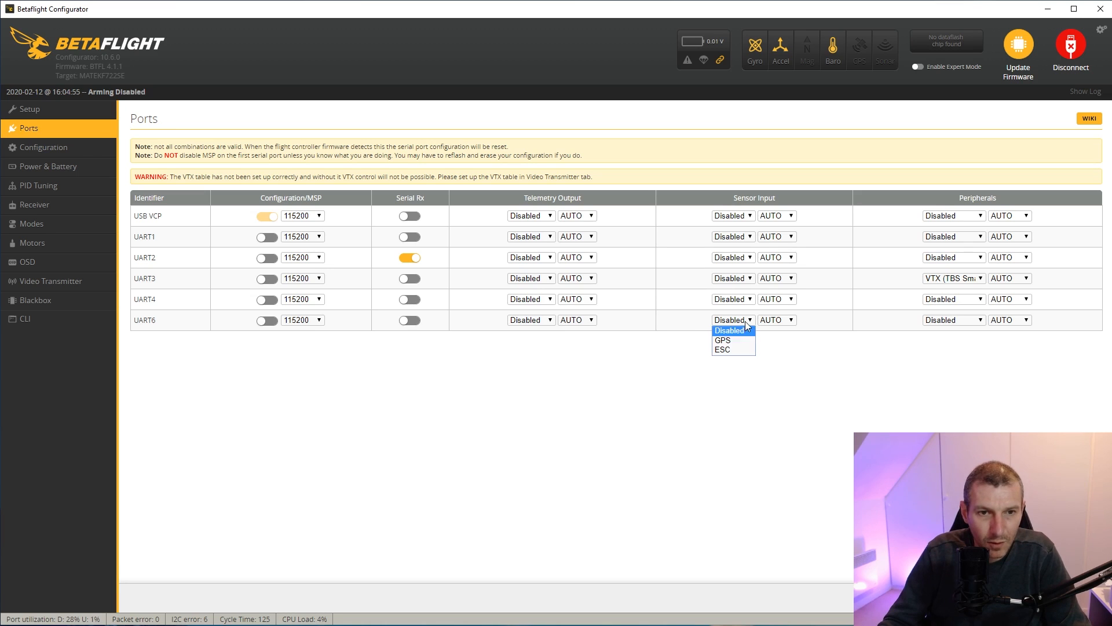
left_click(737, 349)
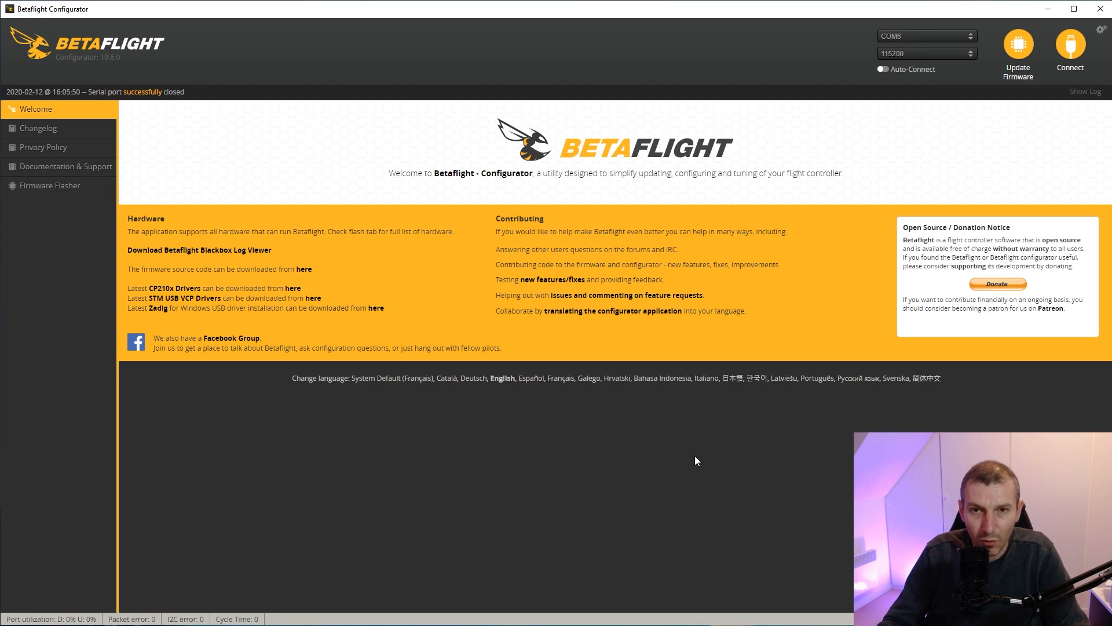
Reconnect to the flight controller and set the board alignment's Roll Degrees to 180 in the configuration
left_click(1073, 59)
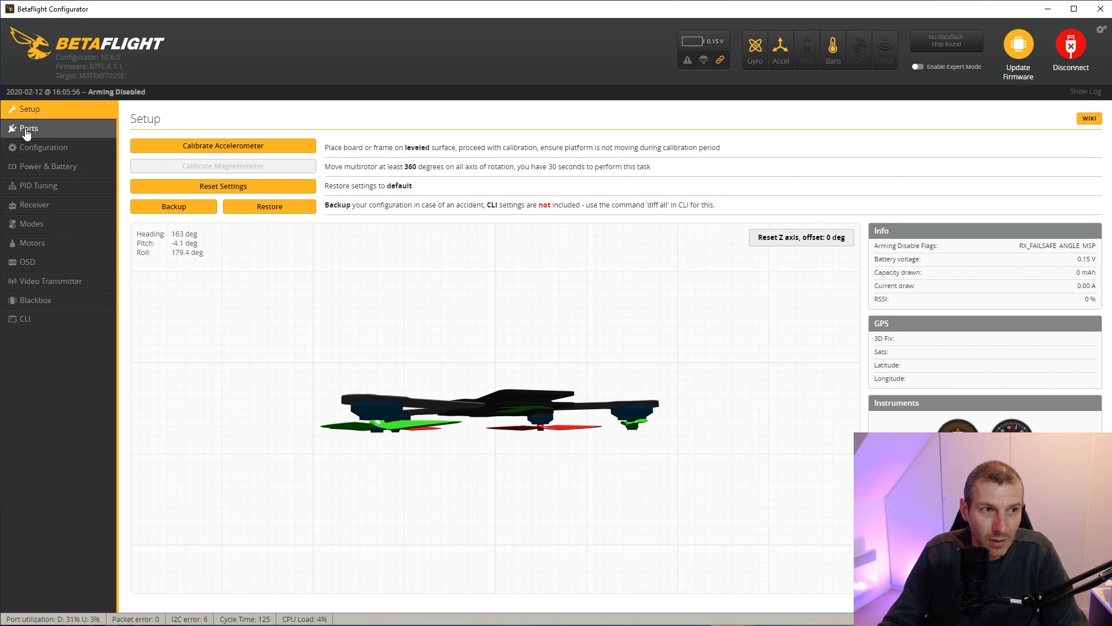
left_click(37, 151)
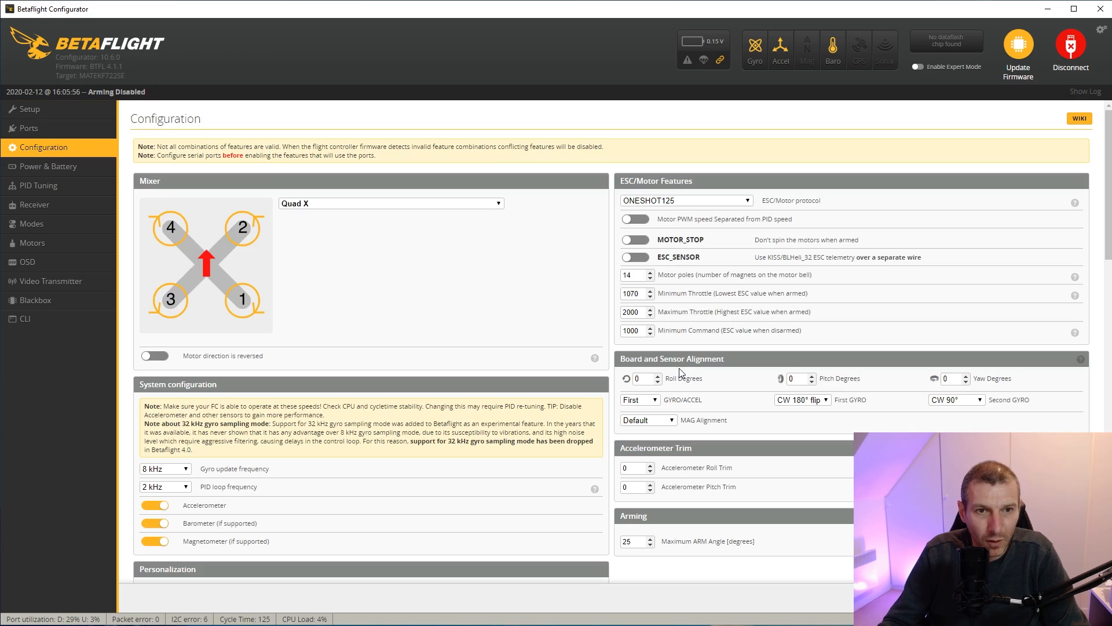
scroll(534, 355, "down", 2)
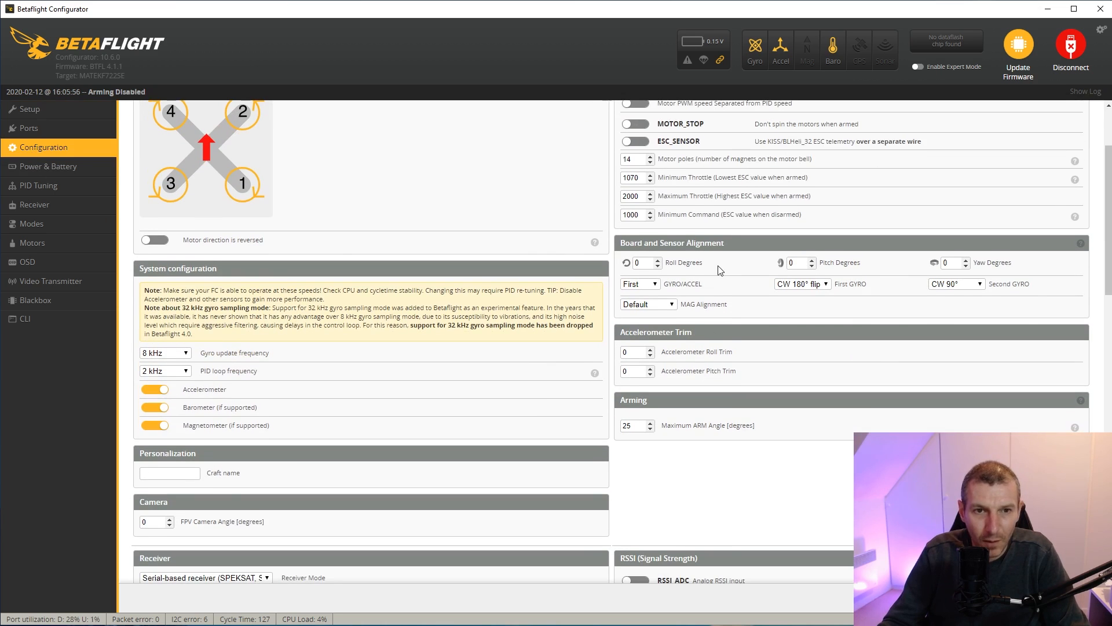
type("180")
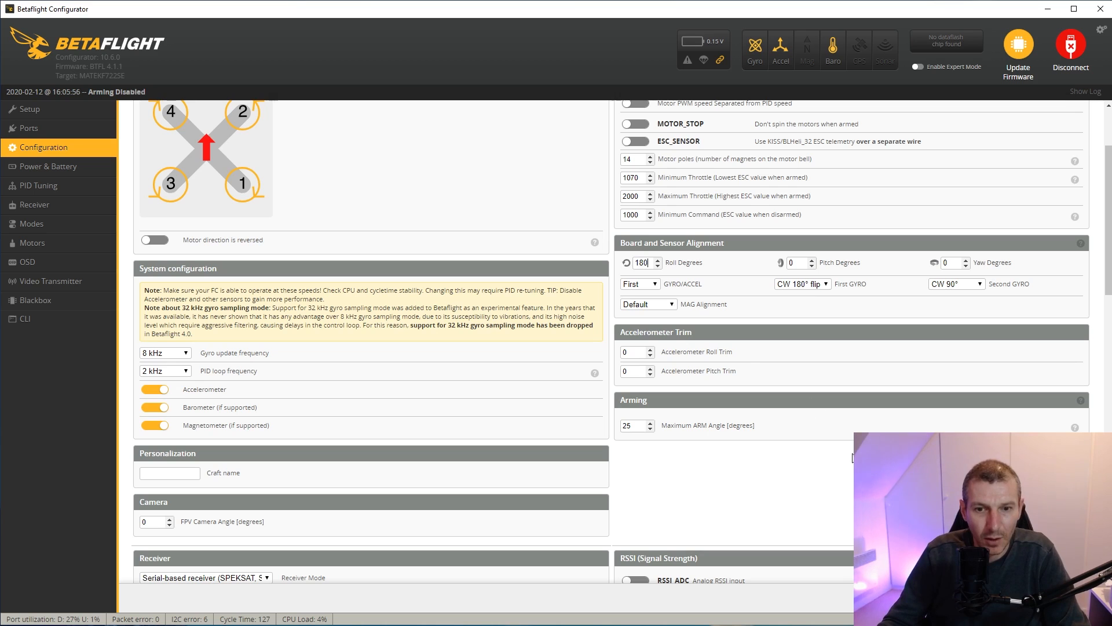
Set the receiver mode to serial-based and the serial receiver provider to CRSF, and save the configuration with a reboot
scroll(542, 313, "up", 2)
scroll(540, 303, "down", 8)
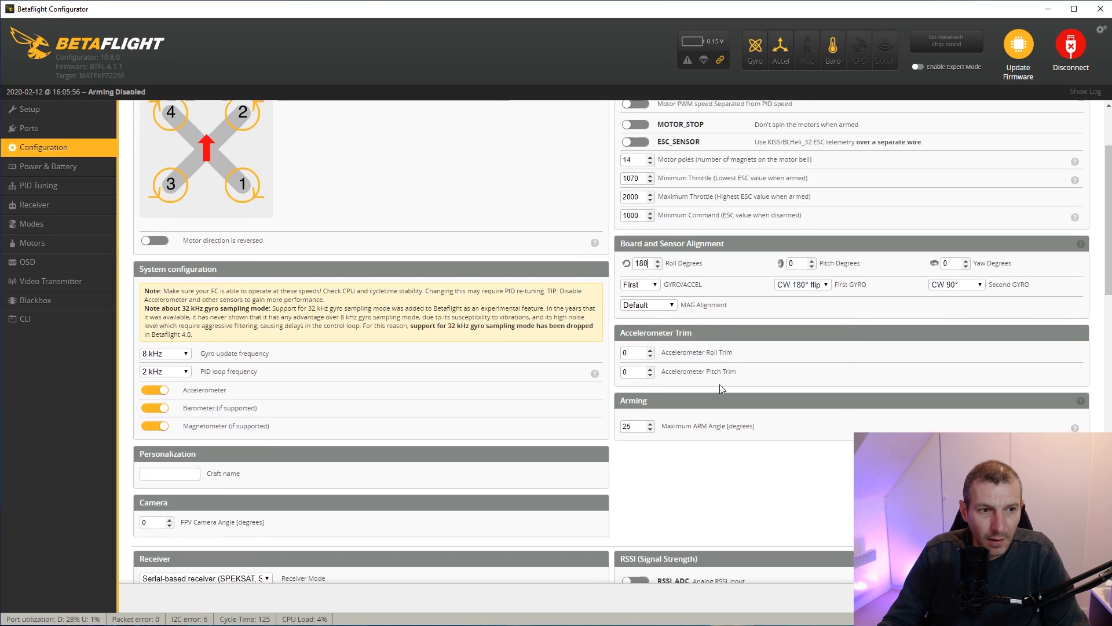
scroll(434, 359, "up", 2)
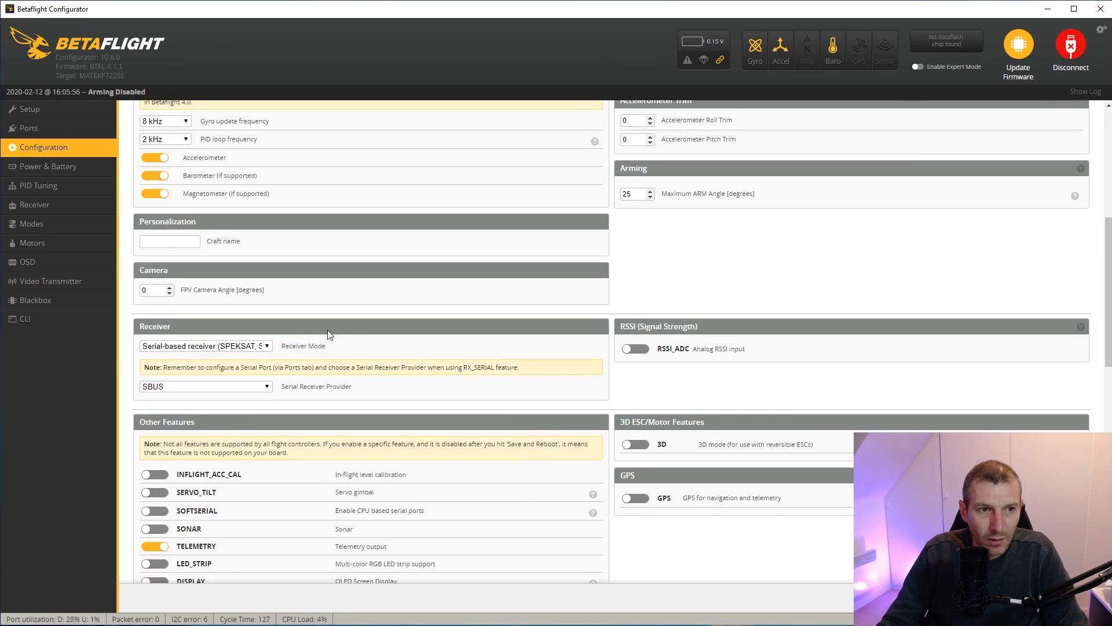
left_click(264, 347)
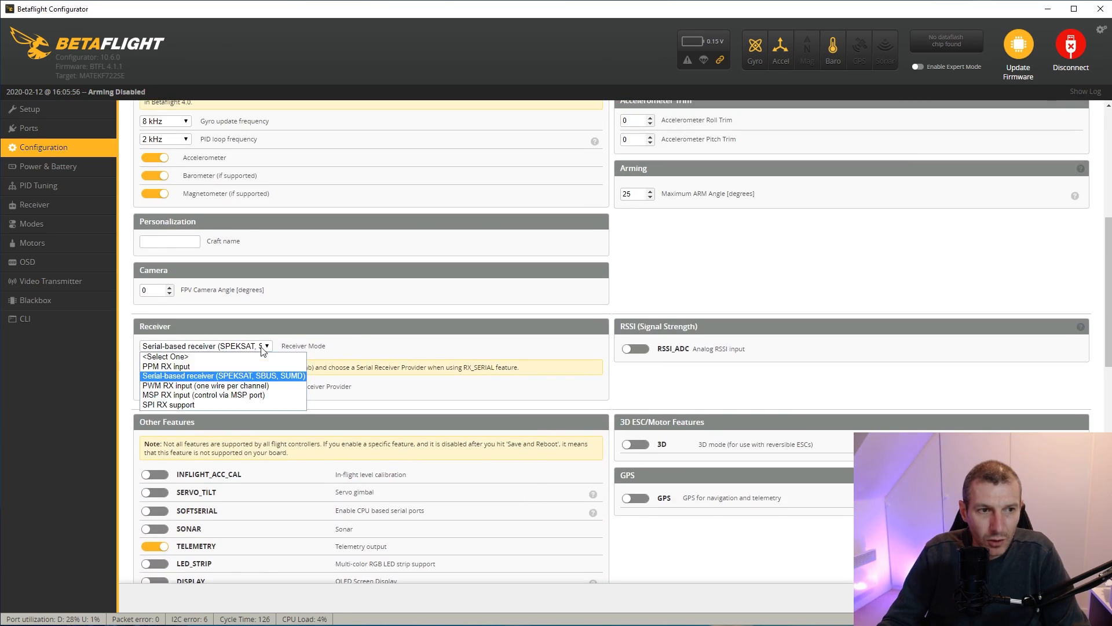
left_click(254, 378)
left_click(201, 387)
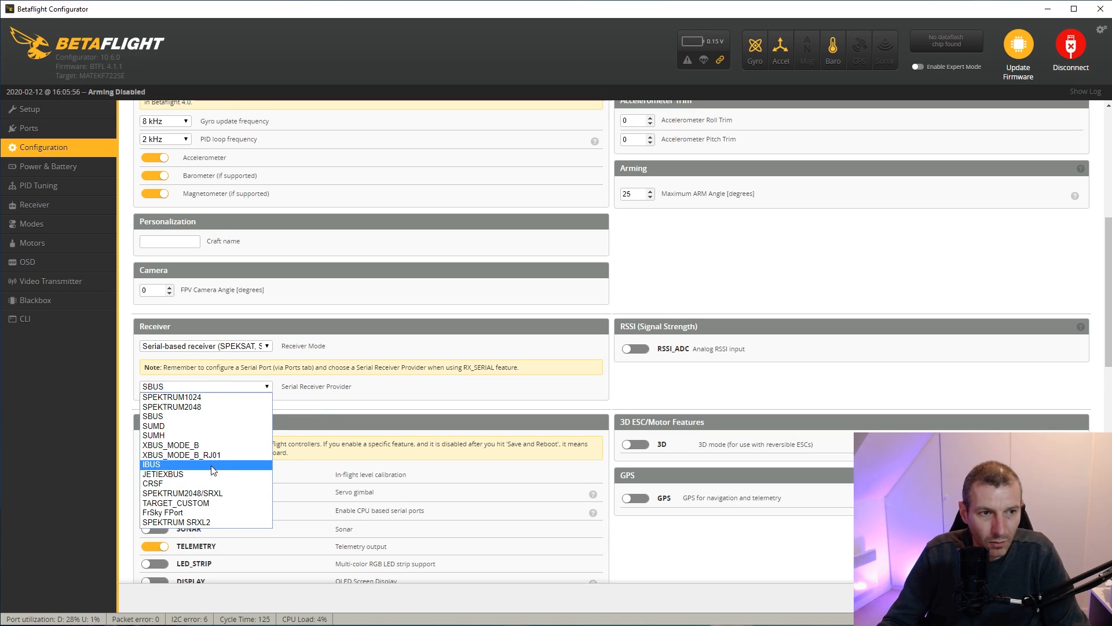
left_click(207, 482)
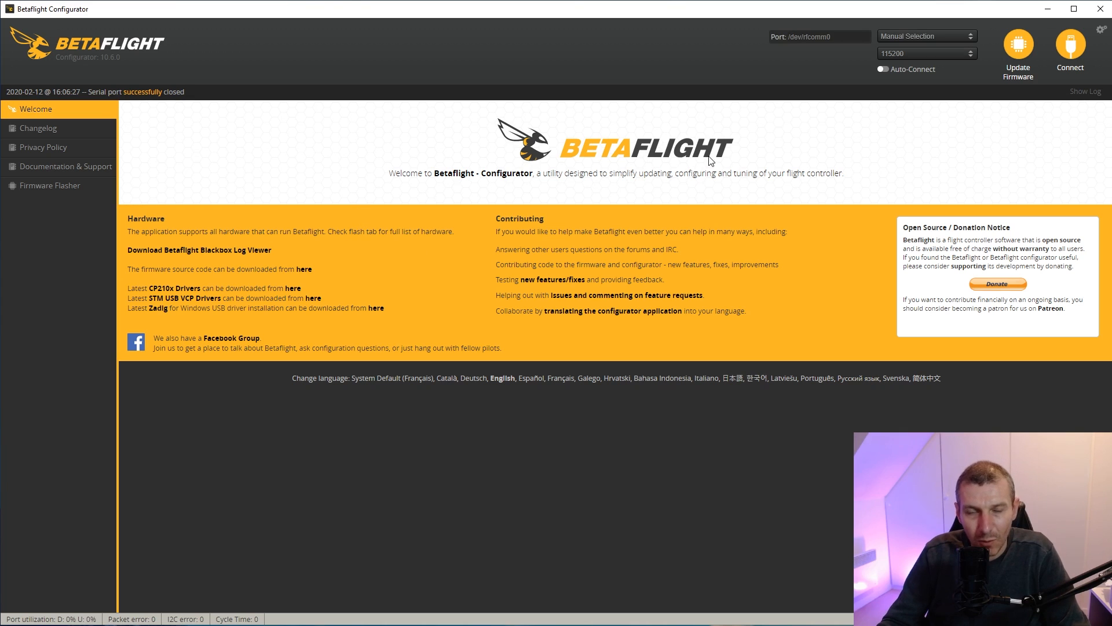
Reconnect to the flight controller and set the ESC/Motor protocol to DSHOT300 in the configuration
left_click(1071, 44)
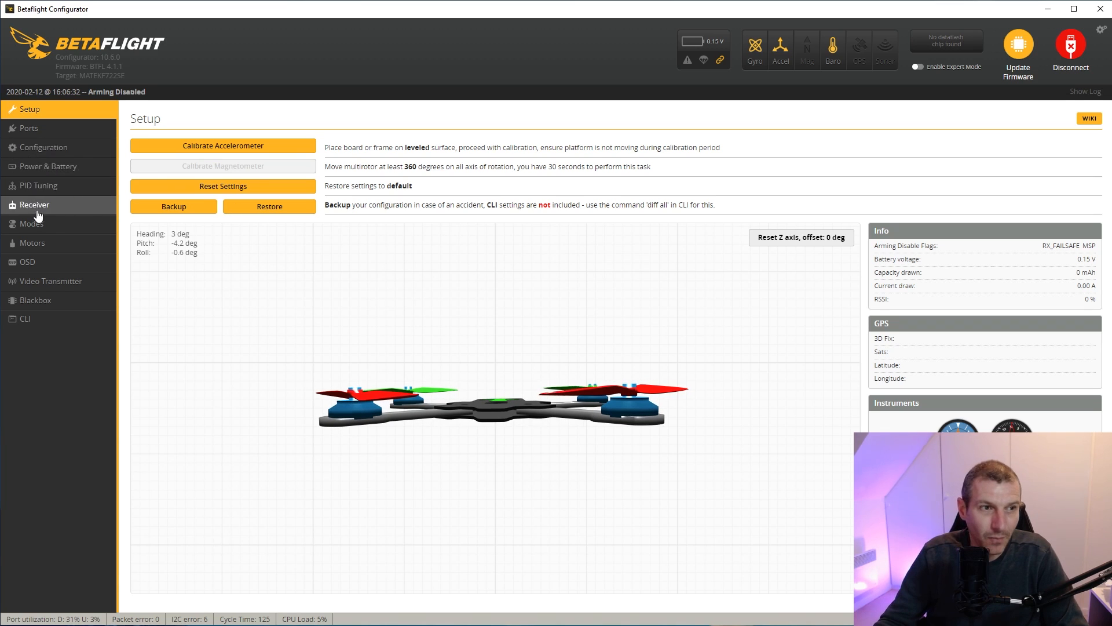
left_click(41, 149)
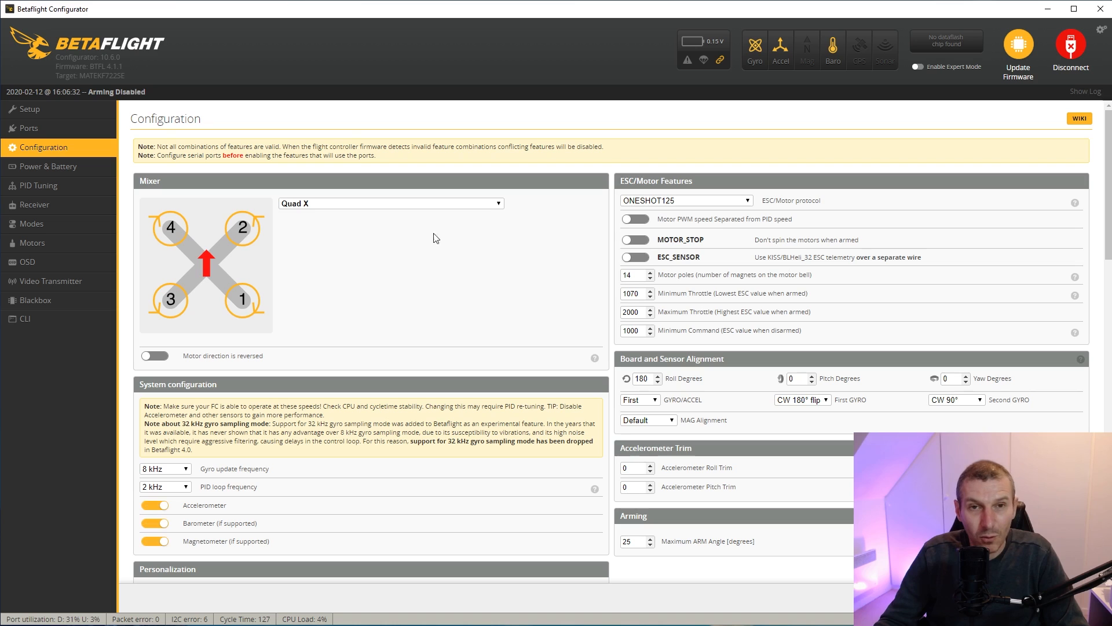
left_click(747, 204)
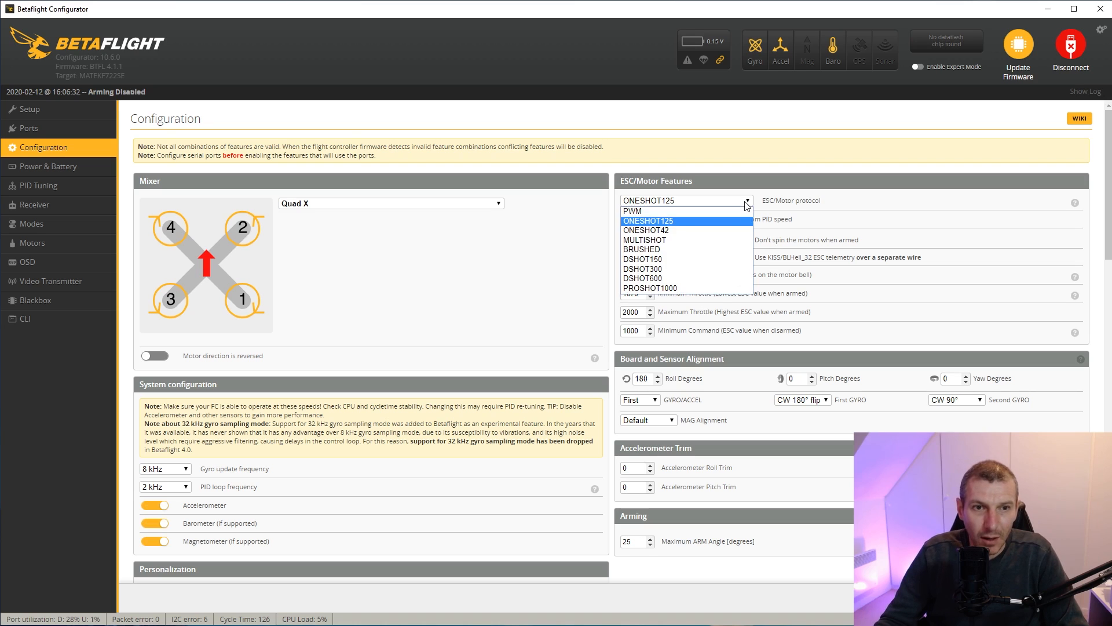
left_click(672, 275)
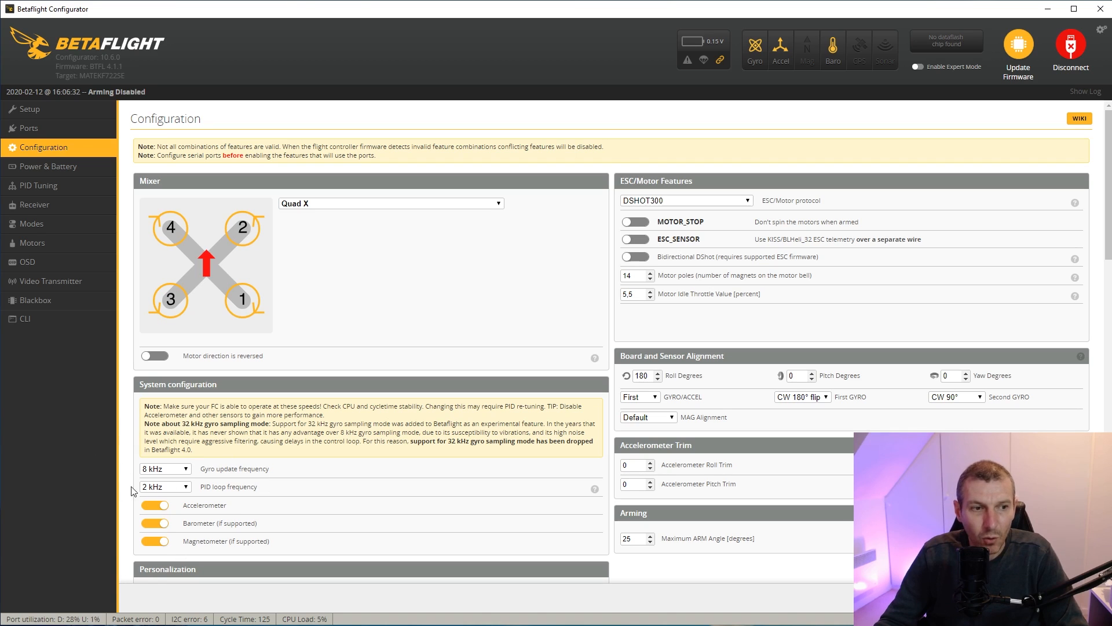
Set both the gyro update frequency and the PID loop frequency to 4 kHz
left_click(179, 469)
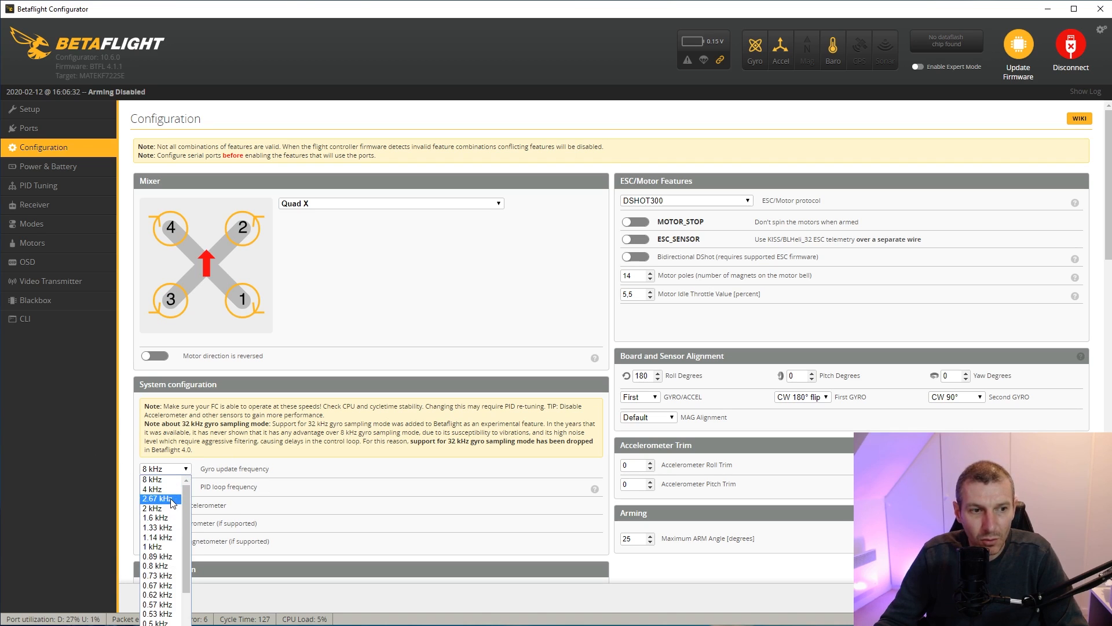
left_click(168, 489)
left_click(168, 488)
left_click(169, 497)
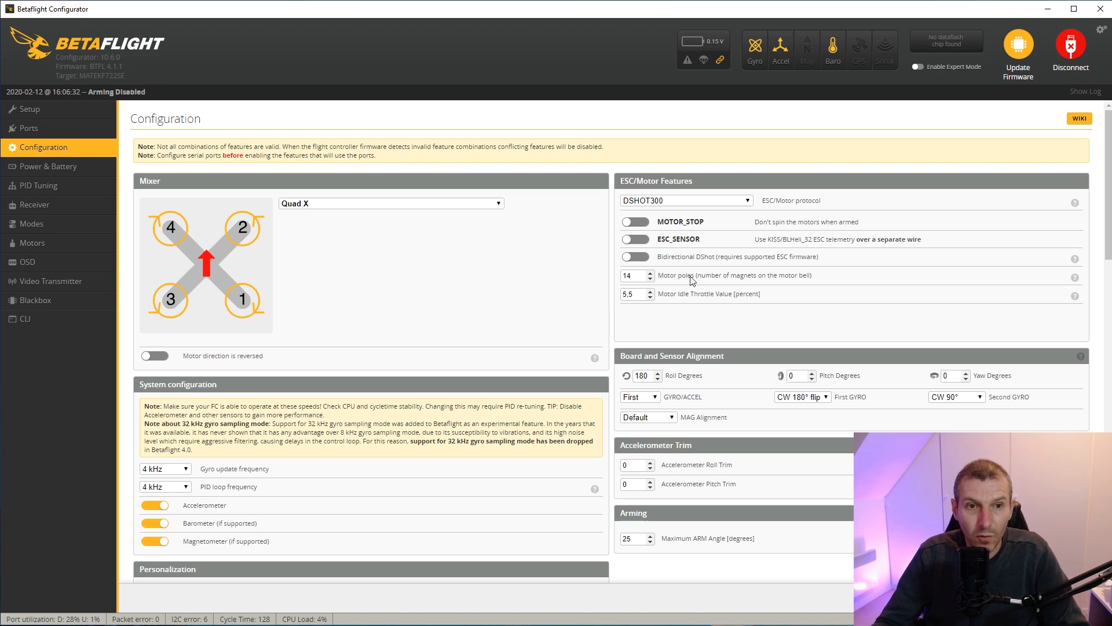
Enable Bidirectional DShot, check the remaining configuration settings and save with a reboot
left_click(634, 259)
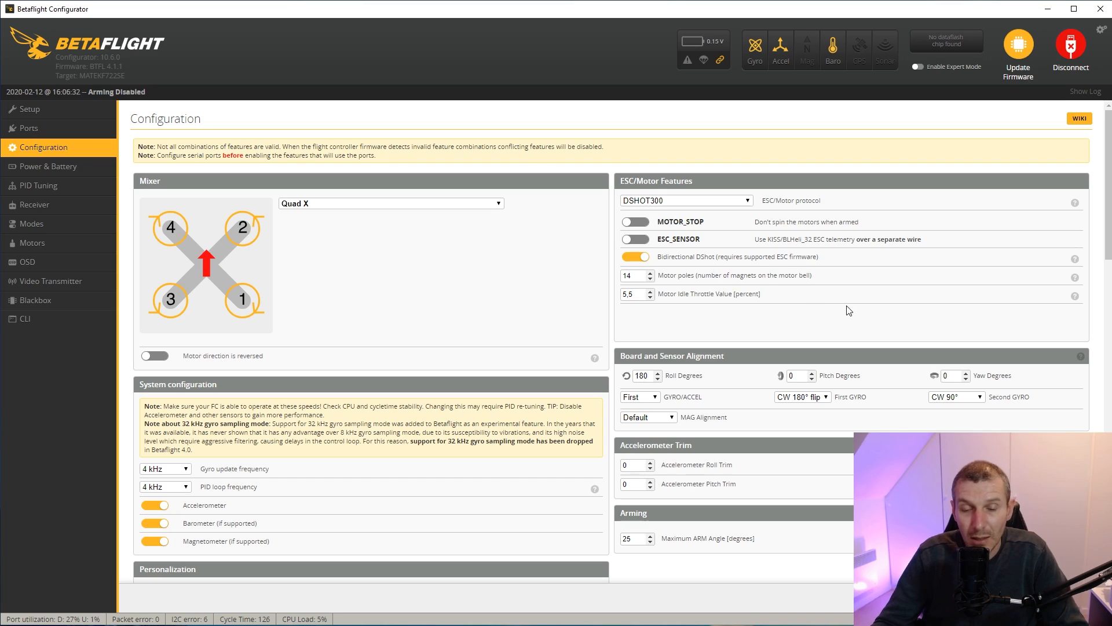
scroll(491, 334, "down", 15)
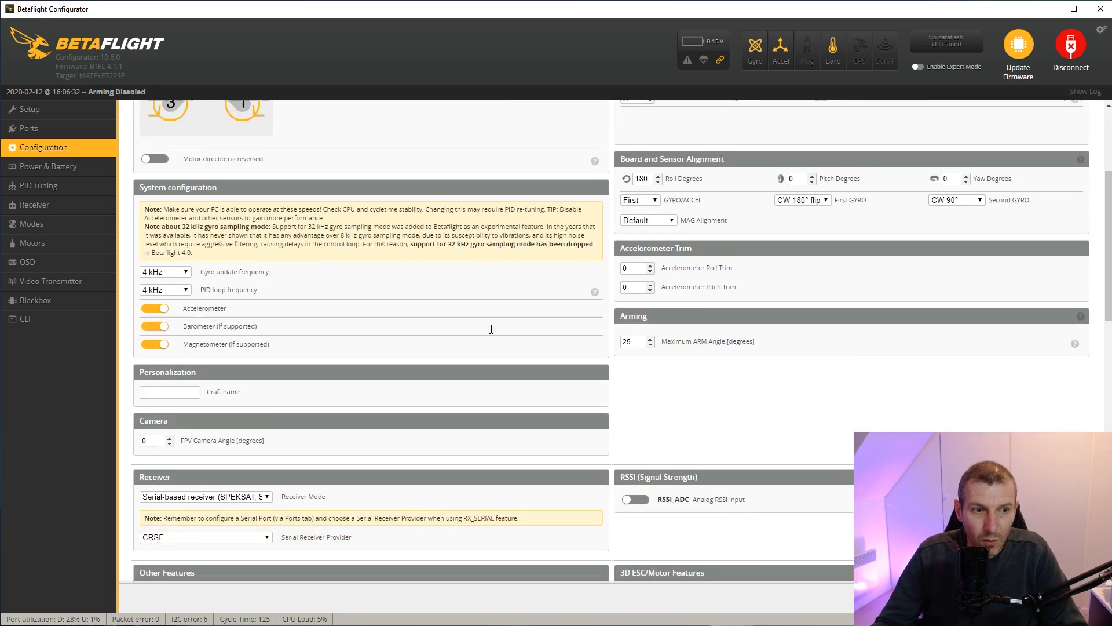
scroll(493, 334, "down", 3)
scroll(494, 335, "up", 12)
scroll(497, 338, "up", 3)
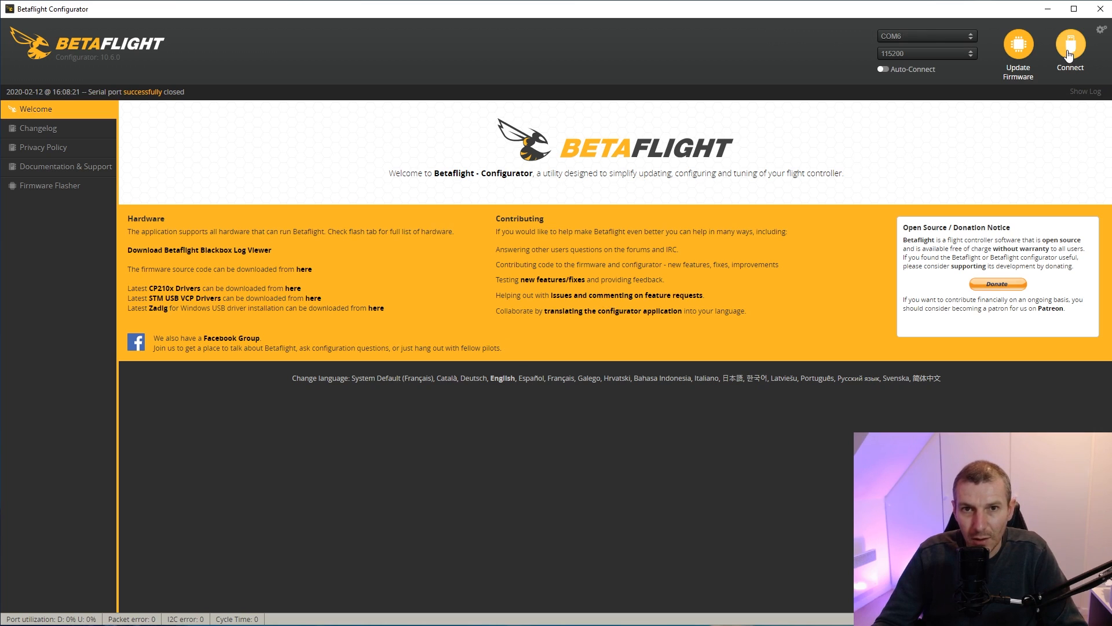
Reconnect to the flight controller and set dshot_burst to OFF through the CLI
left_click(881, 69)
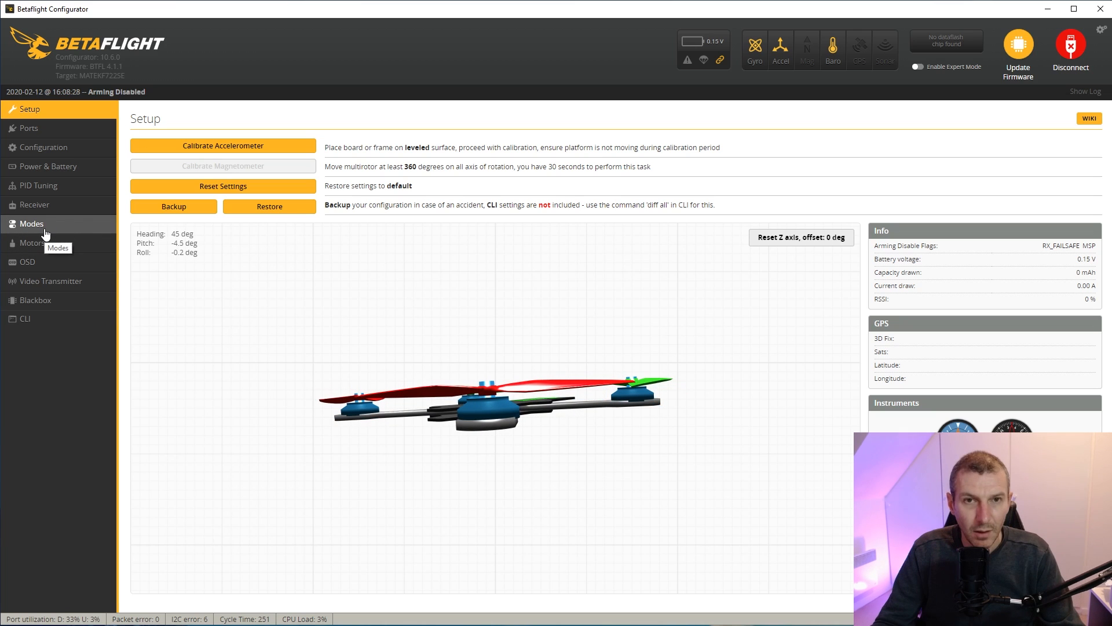
left_click(22, 319)
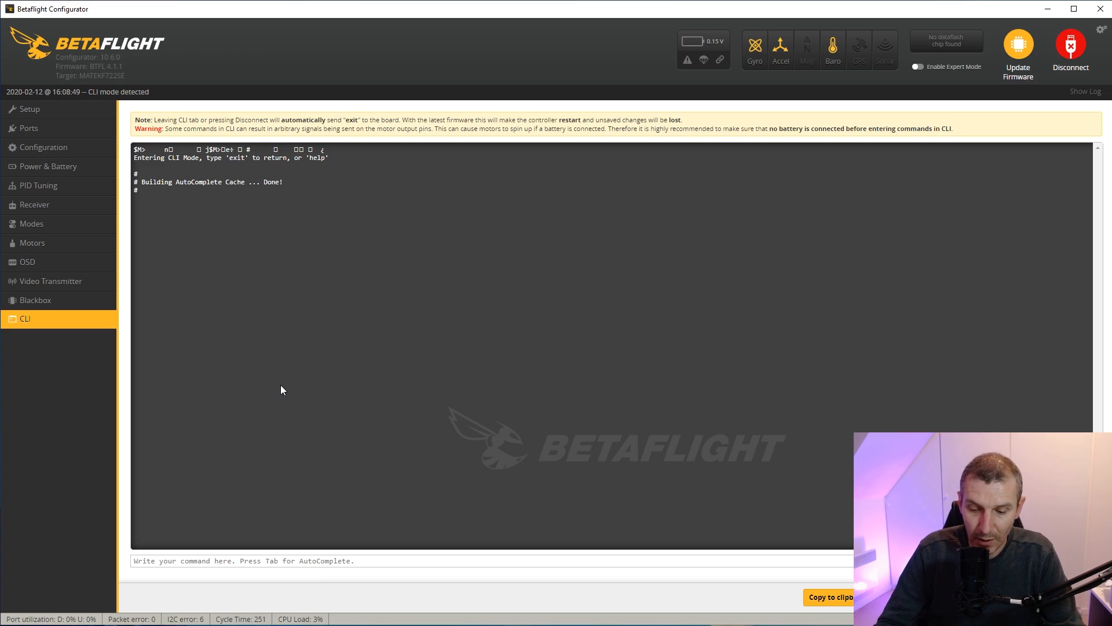
type("set")
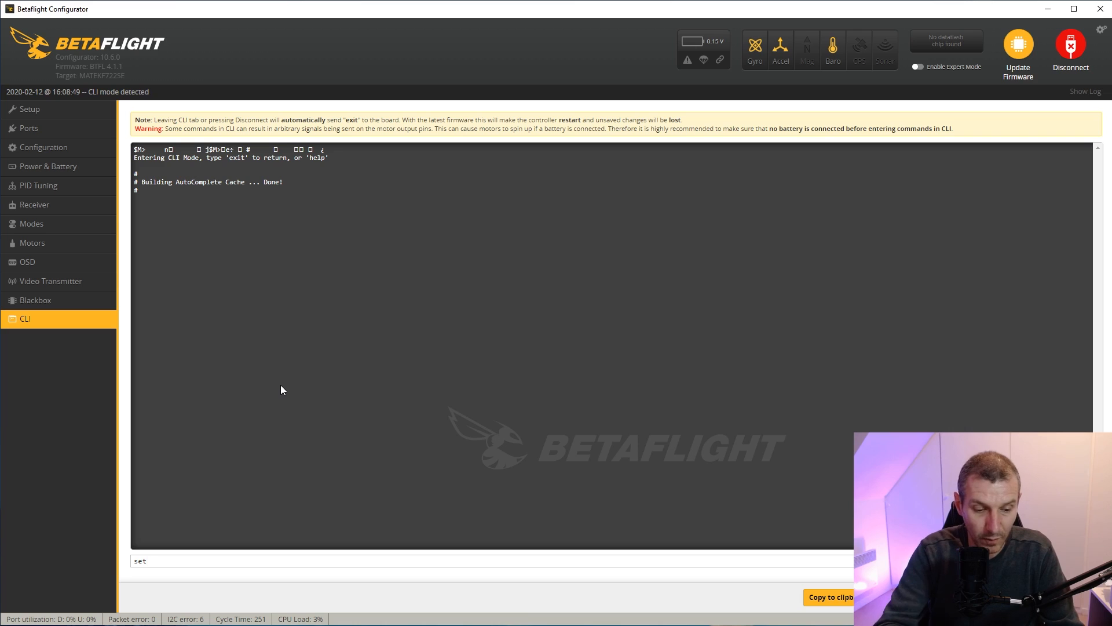
type("shot")
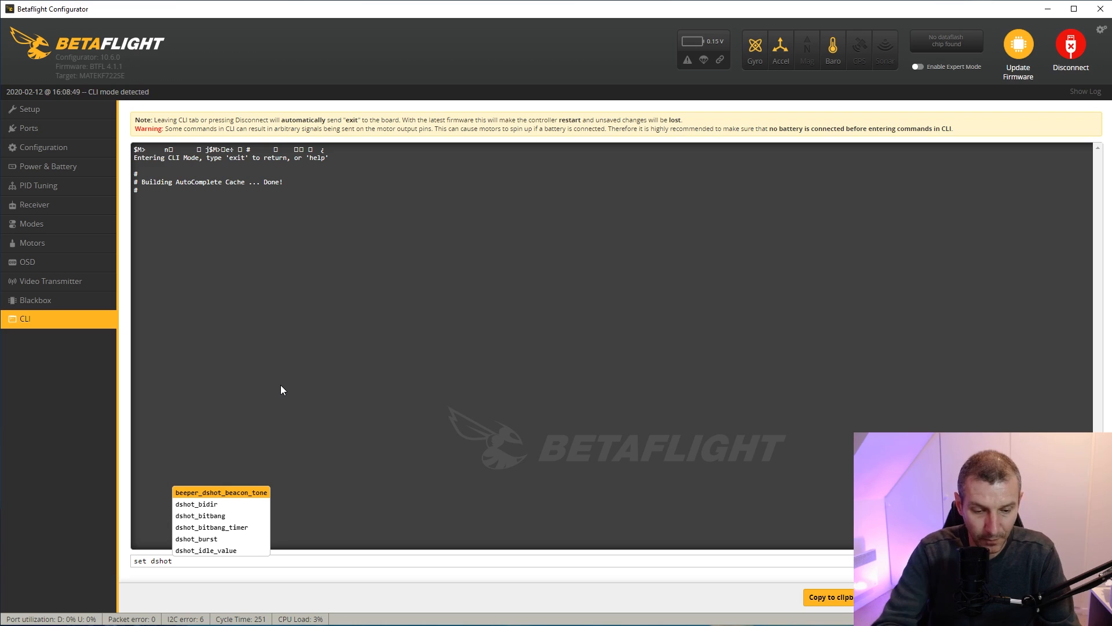
type("_burst")
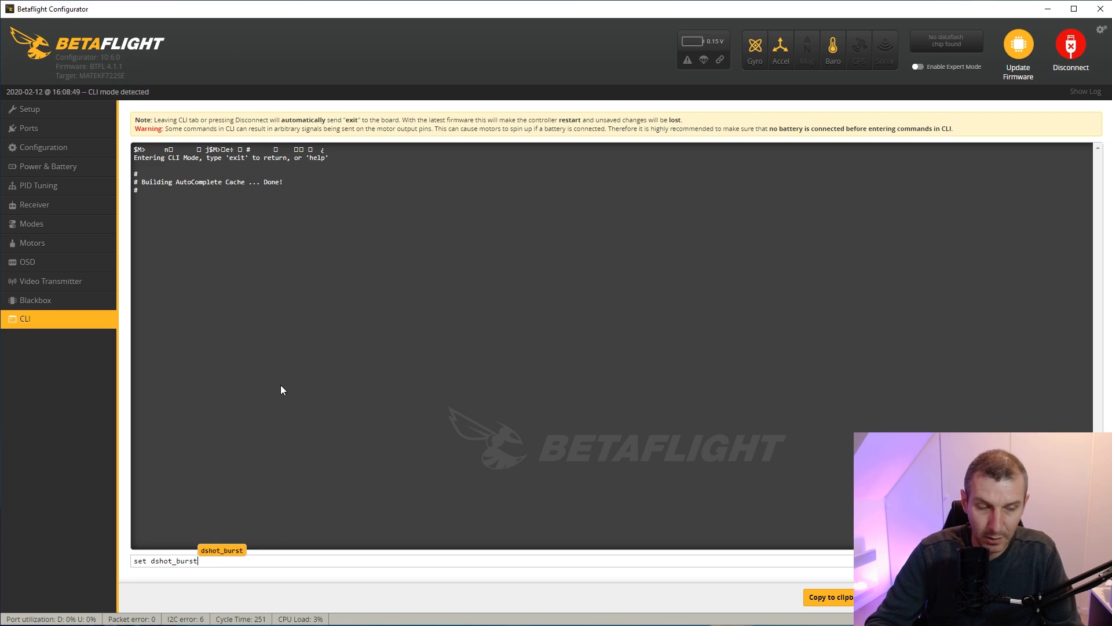
type(" = ")
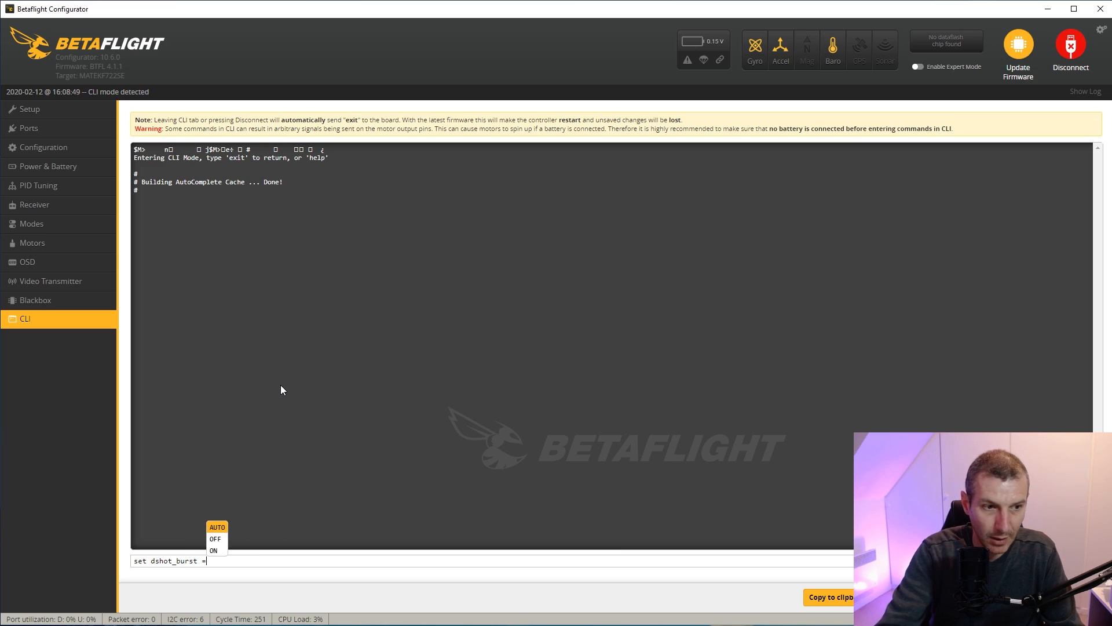
type("off")
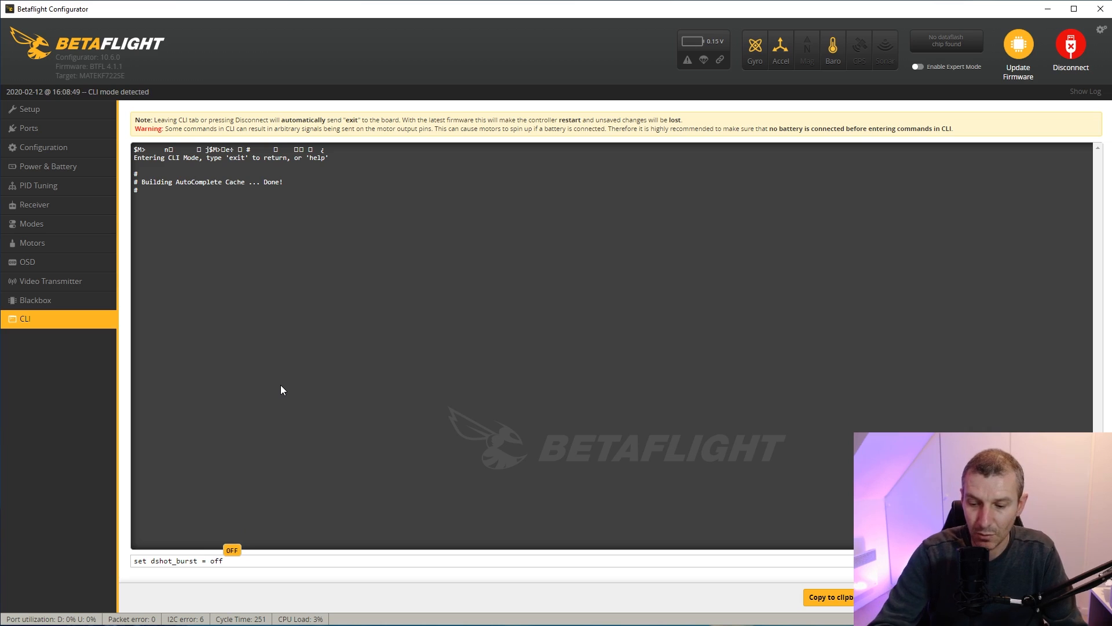
key("Return")
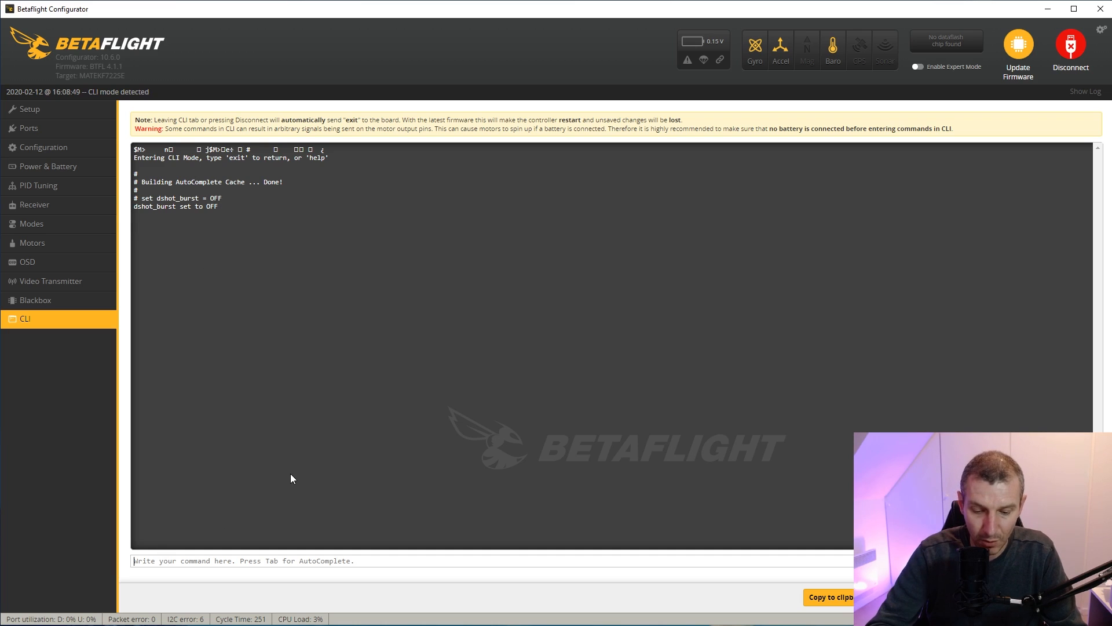
Set scheduler_optimize_rate to ON through the CLI and save the settings to the flight controller
type("s")
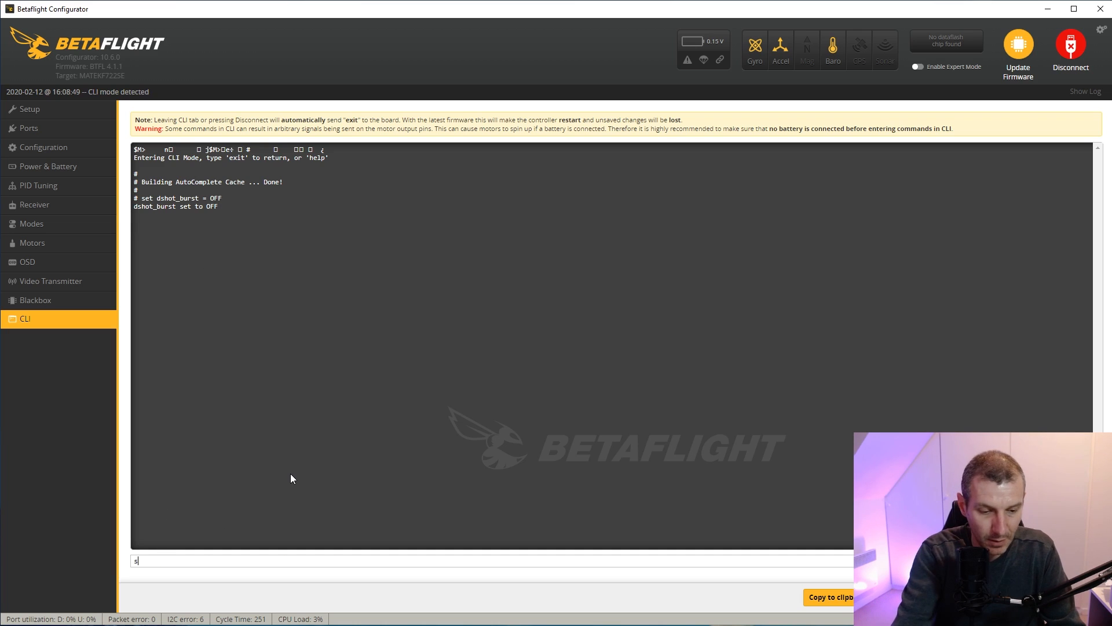
type("et sc")
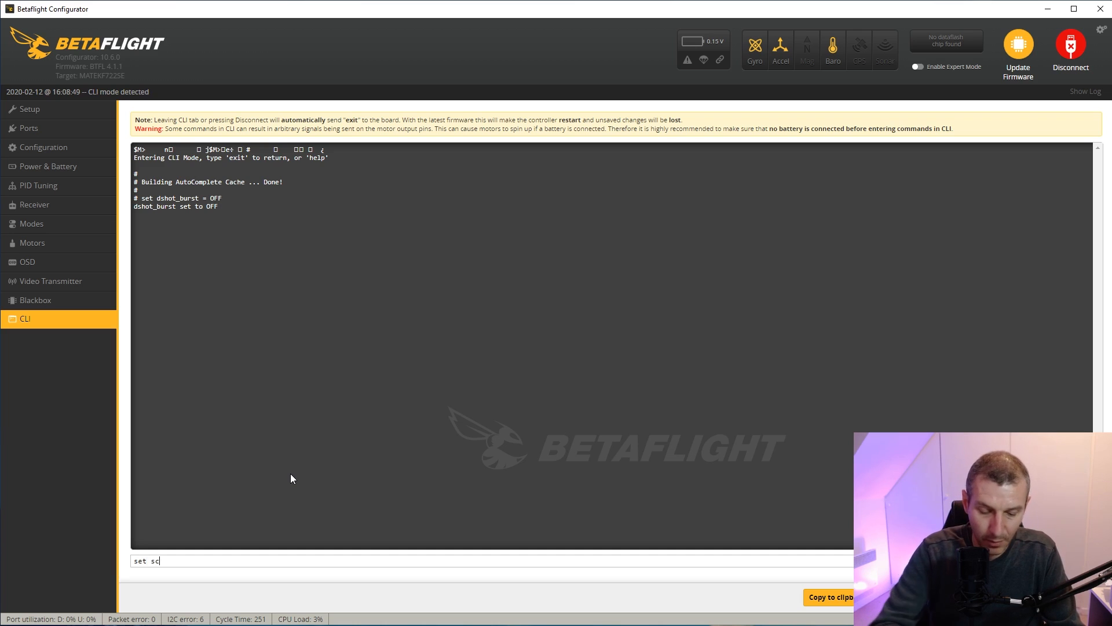
type("hedul")
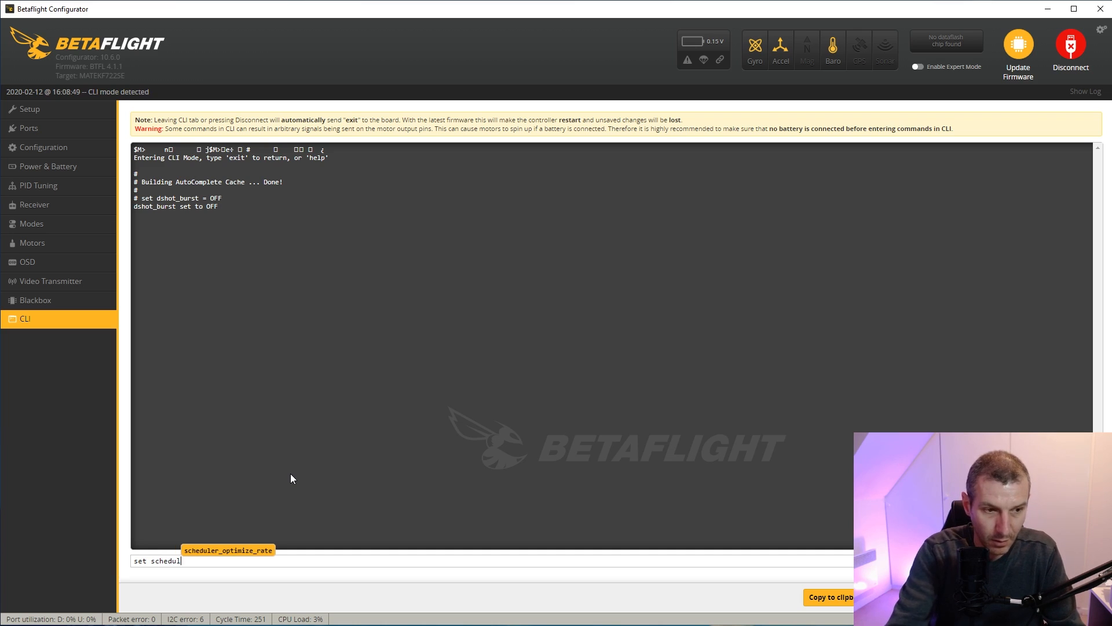
type("er")
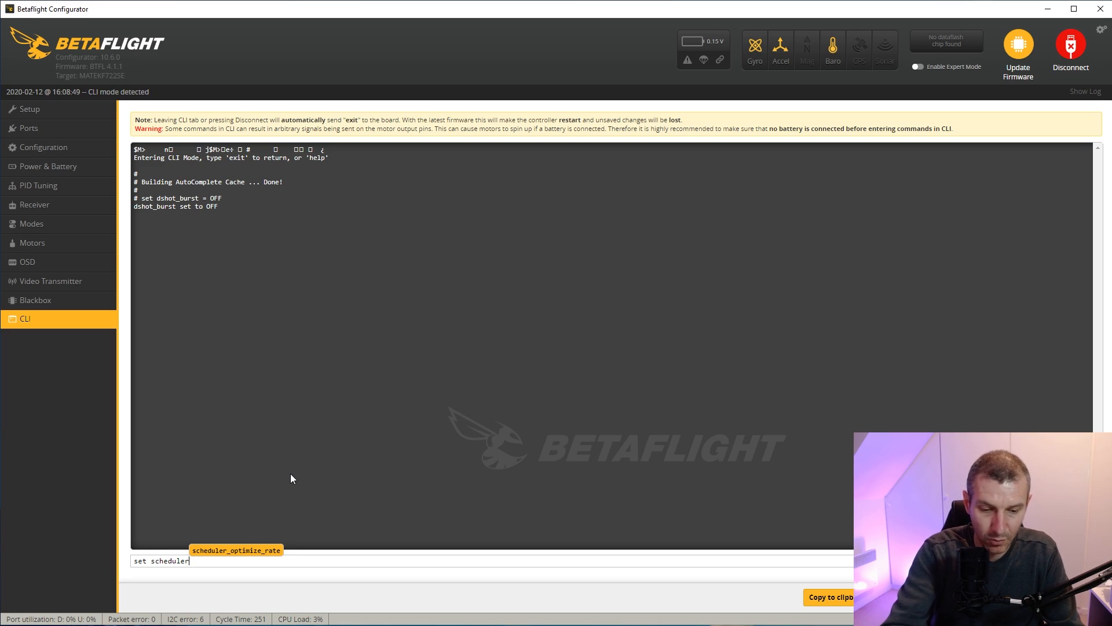
left_click(228, 550)
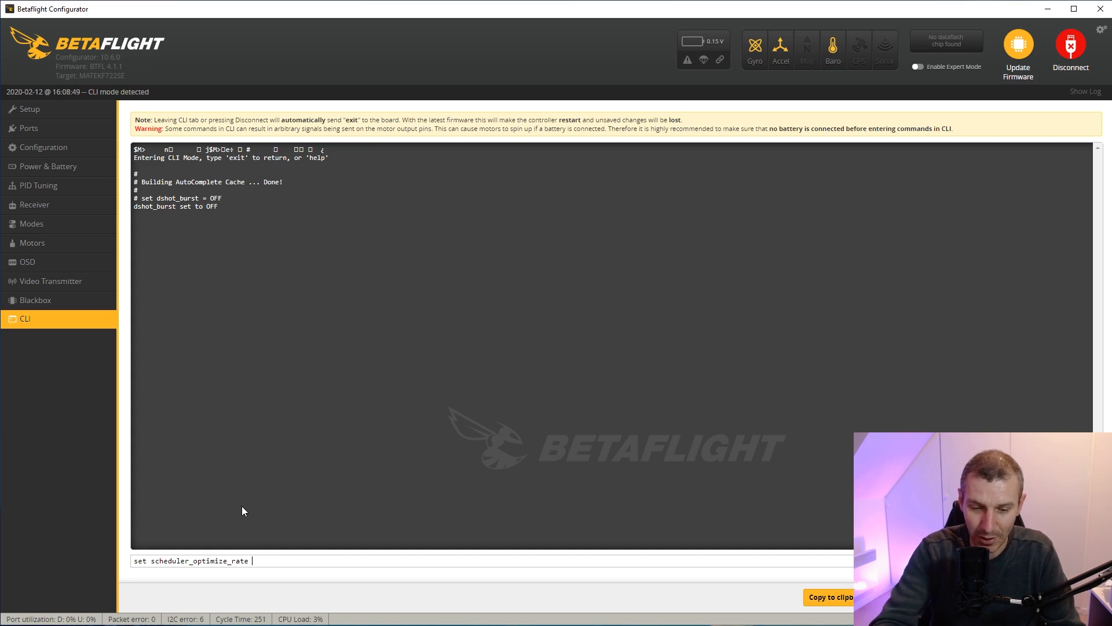
type("= ")
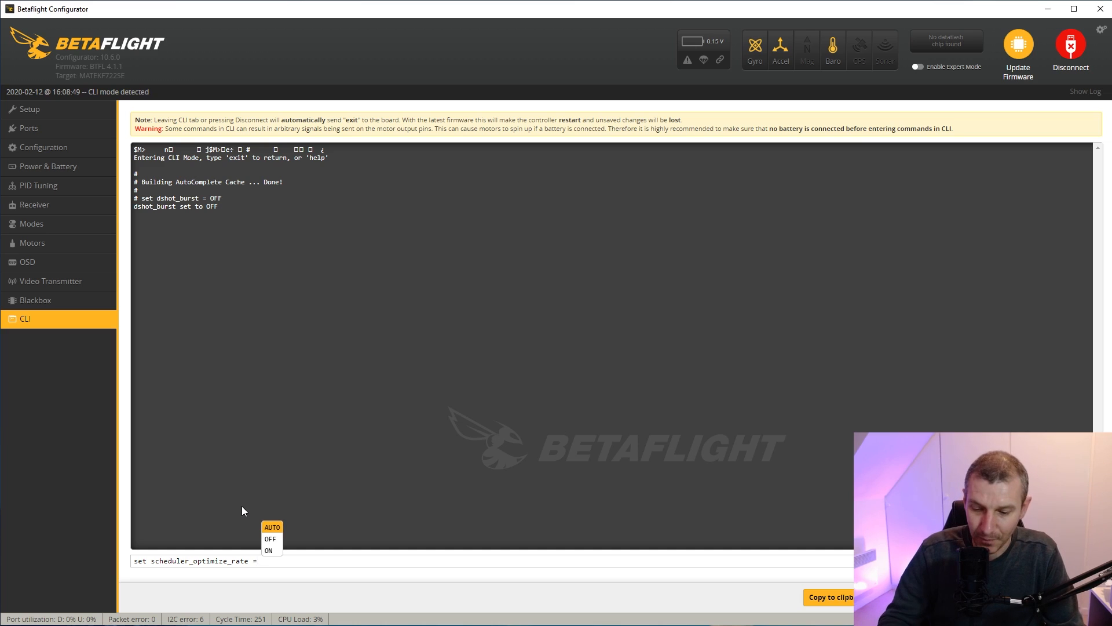
type("on")
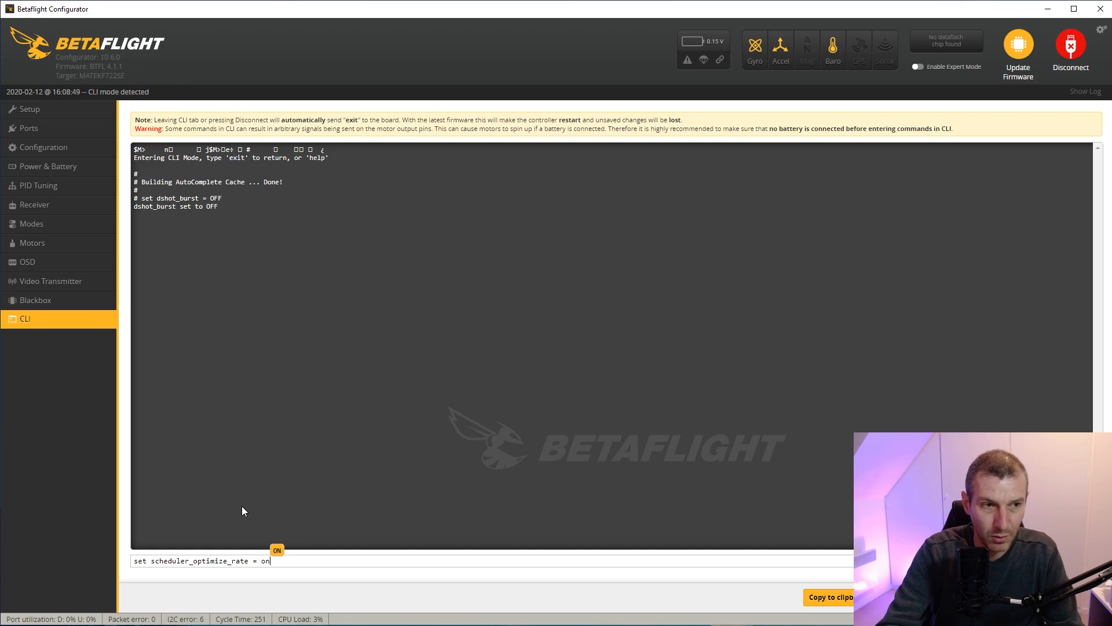
key("Return")
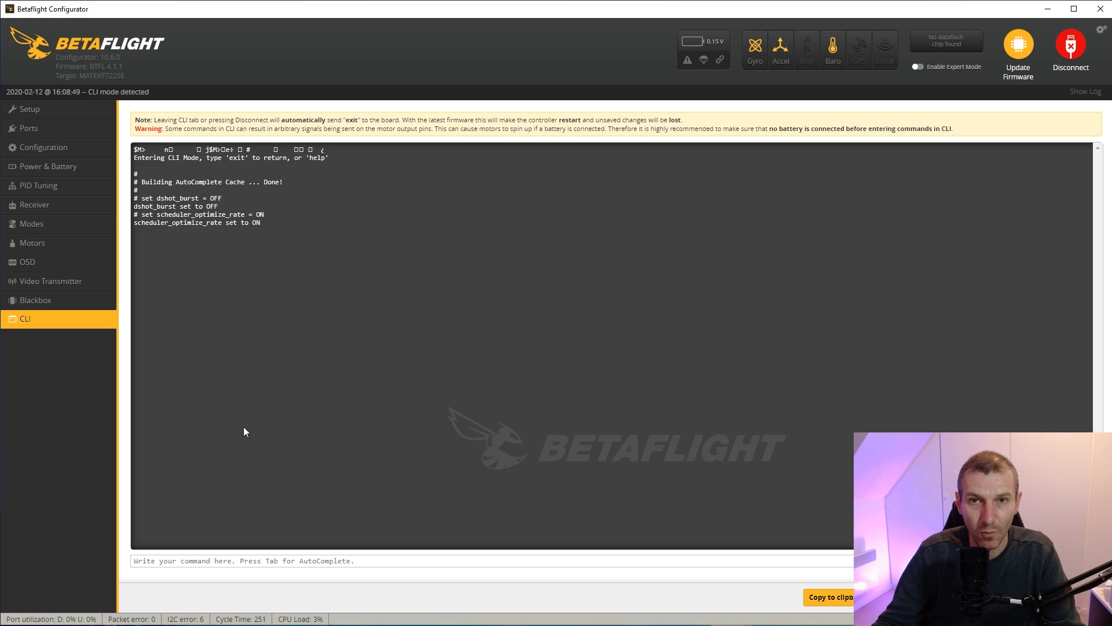
type("save")
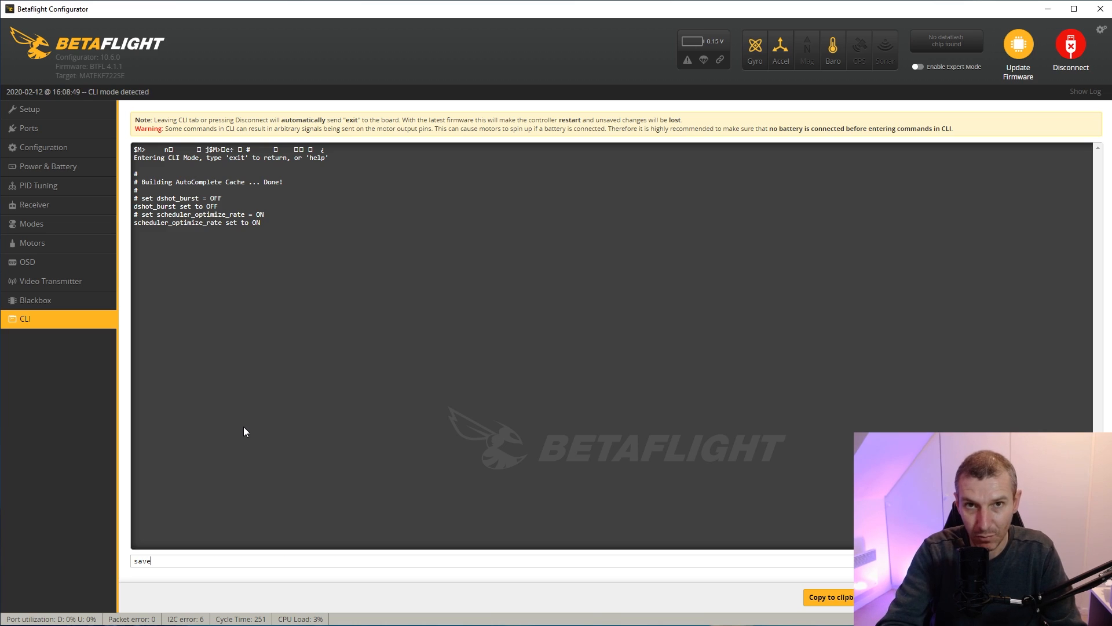
key("Return")
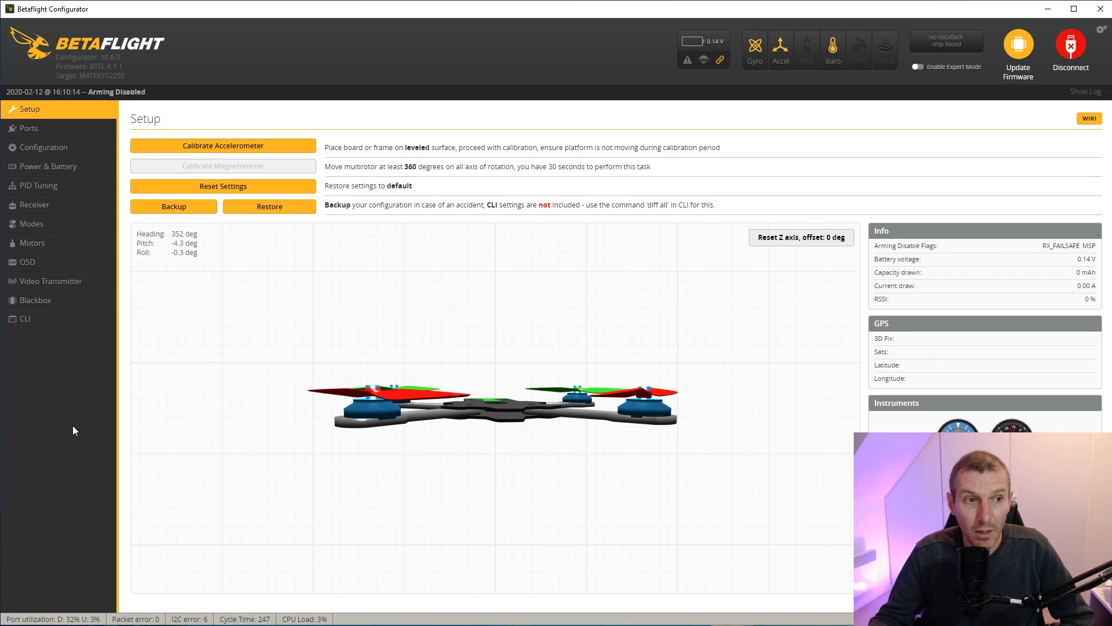
Enable motor test mode, spin all four motors at about 1040 to check their RPM telemetry, and stop them
left_click(42, 244)
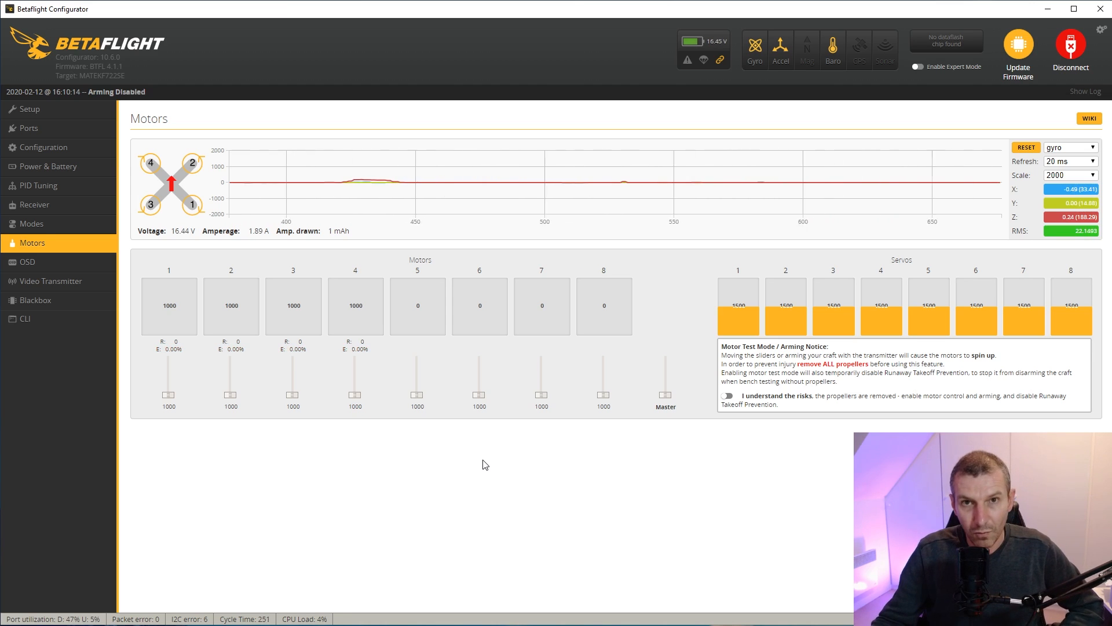
left_click(728, 397)
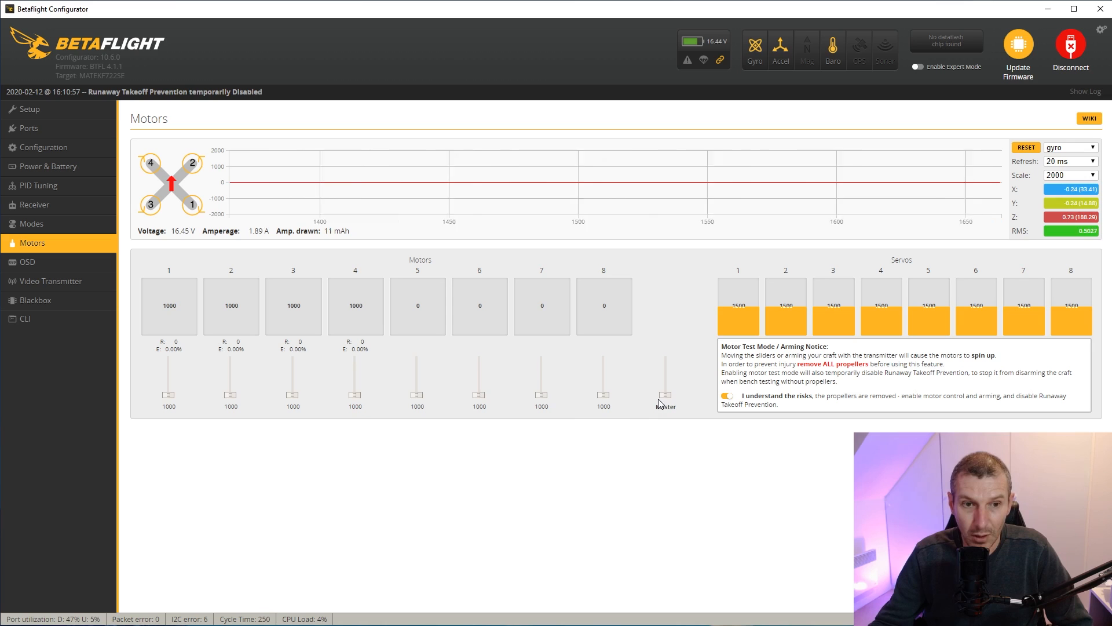
left_click_drag(665, 399, 666, 398)
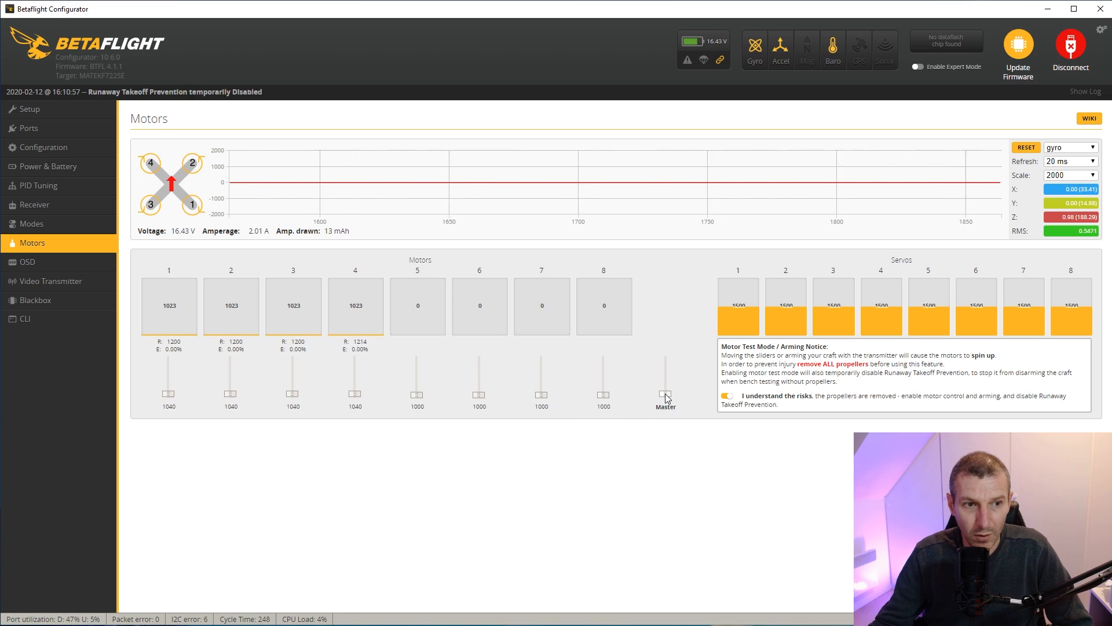
left_click_drag(665, 398, 666, 397)
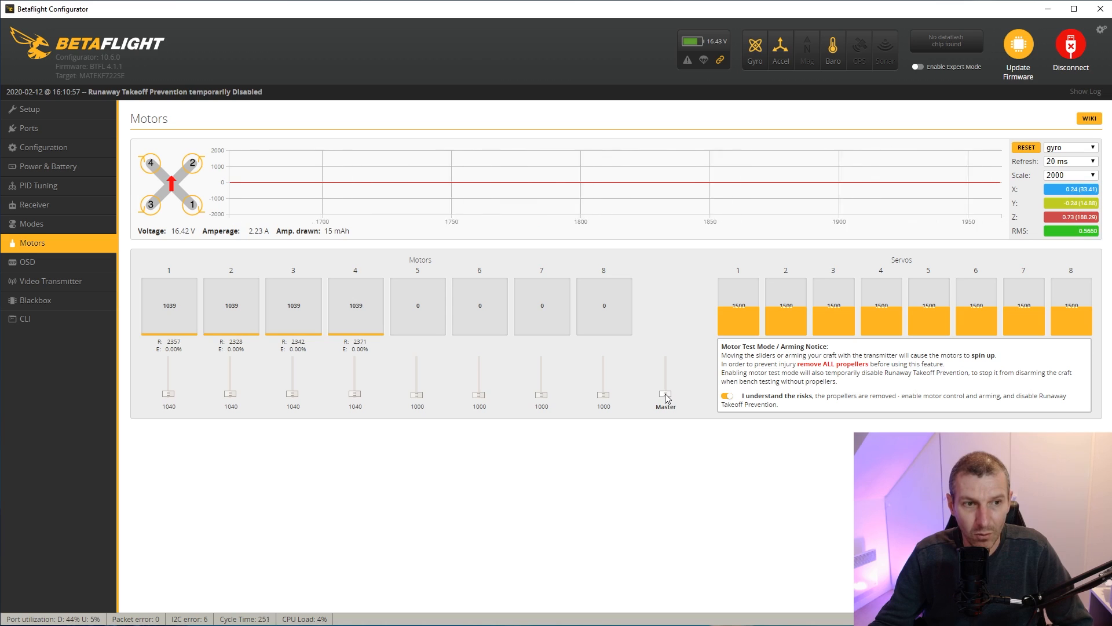
left_click_drag(667, 399, 667, 404)
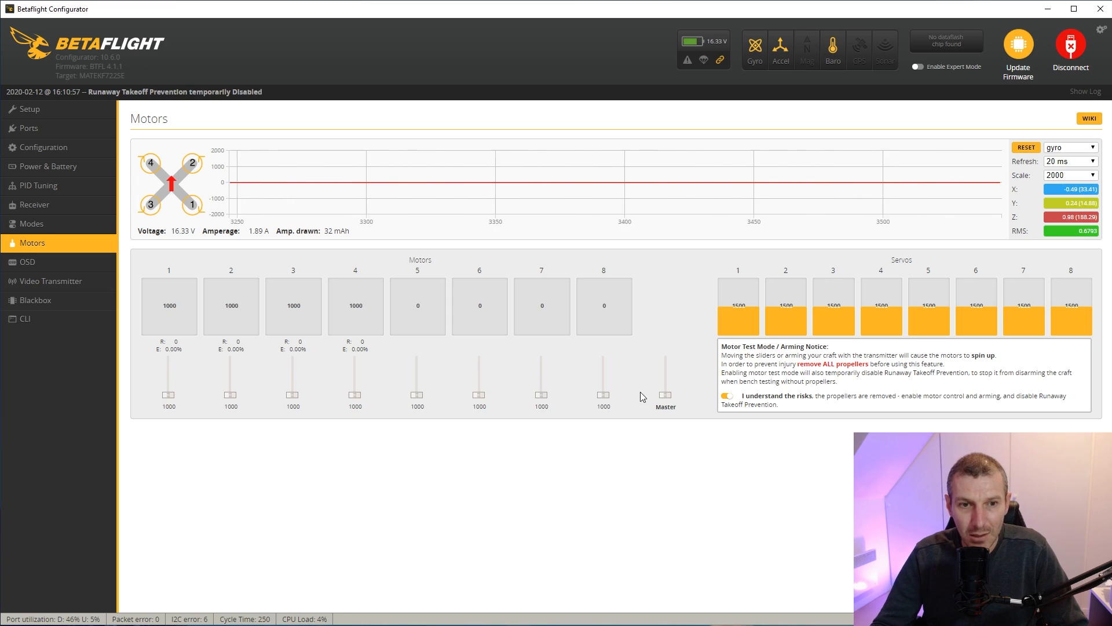
Spin all four motors up past about 1153 to check RPM and error rates, and return them to 1000
left_click_drag(664, 399, 665, 390)
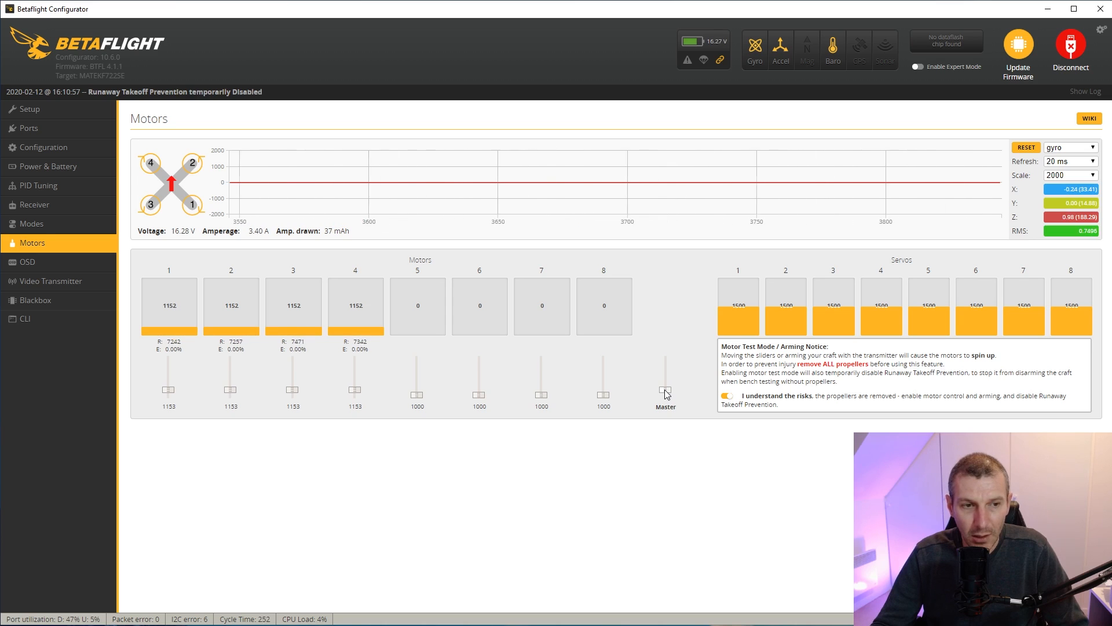
left_click_drag(665, 389, 668, 386)
left_click_drag(668, 396, 669, 401)
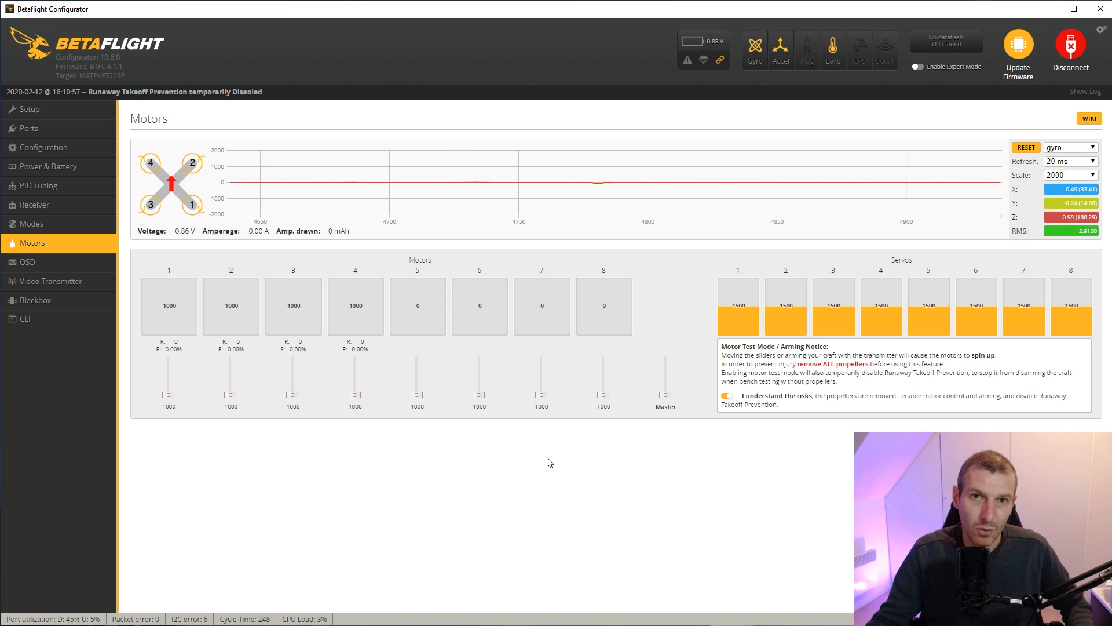
Set the Gyro RPM Filter Harmonics Number to 1 in the PID tuning filter settings
left_click(36, 185)
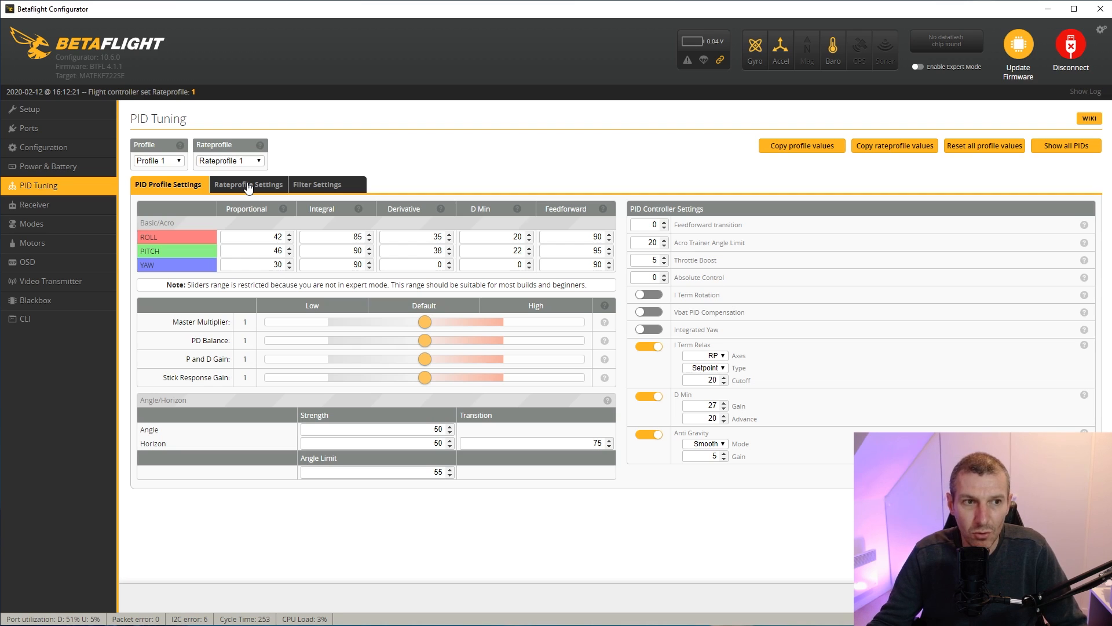
left_click(328, 192)
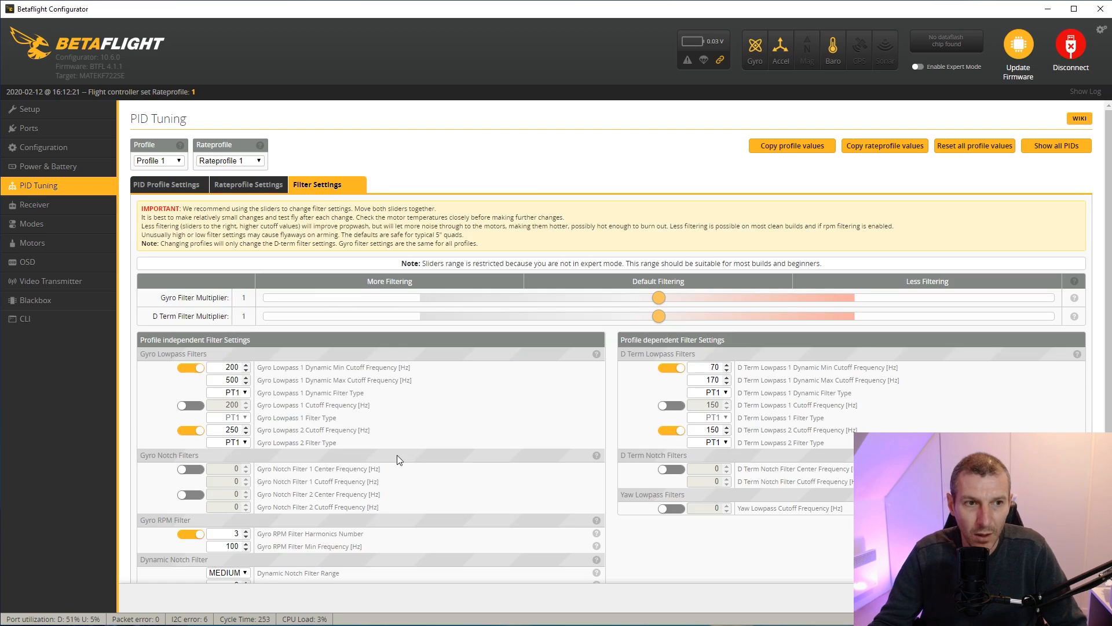
scroll(422, 401, "down", 1)
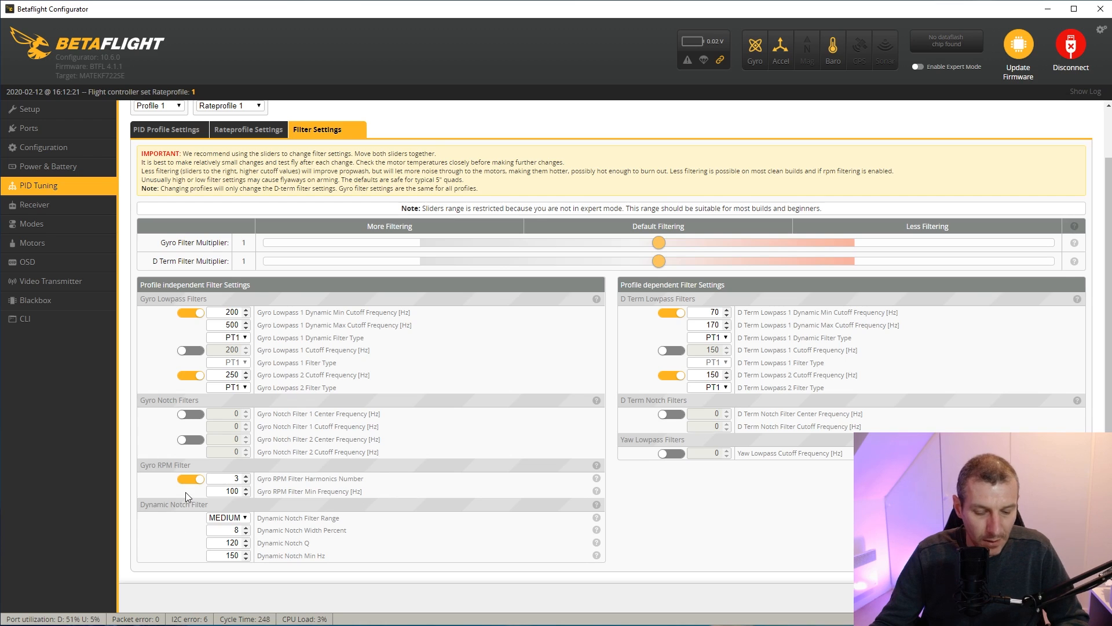
left_click(245, 482)
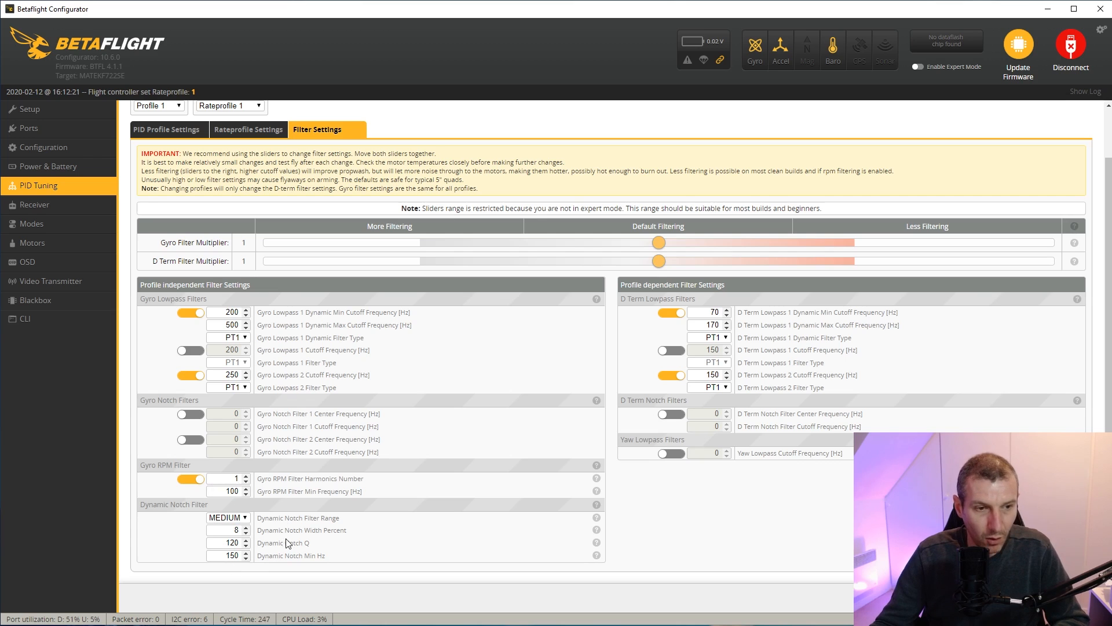
Set the dynamic notch filter to range LOW, width percent 0, Q 250 and minimum 90 Hz, and save the filter settings
left_click(247, 518)
left_click(232, 547)
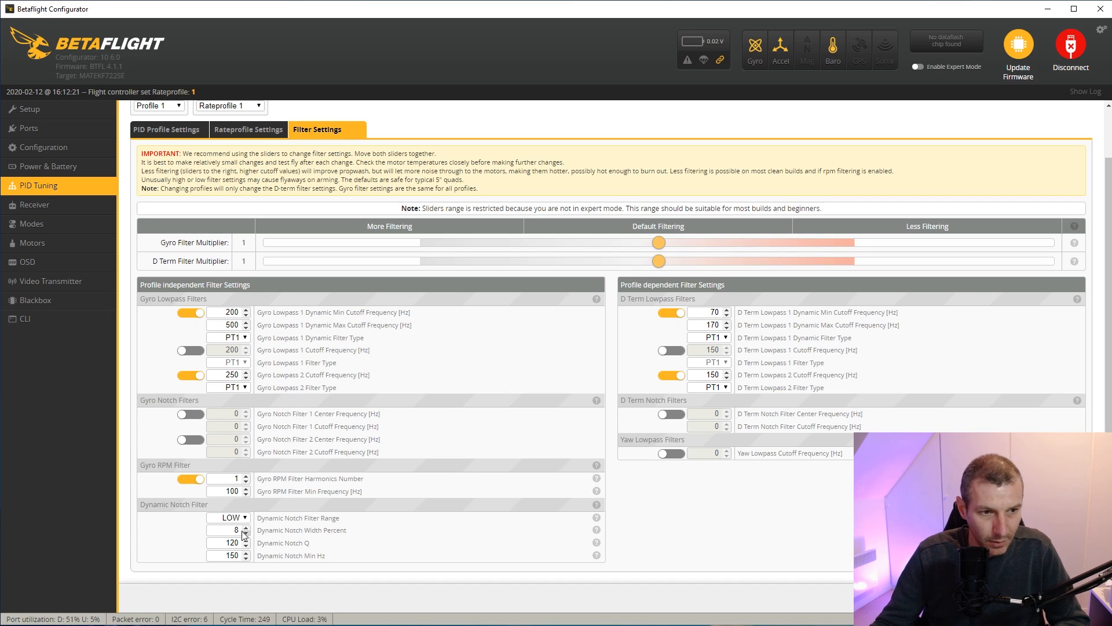
left_click_drag(240, 530, 215, 529)
type("0")
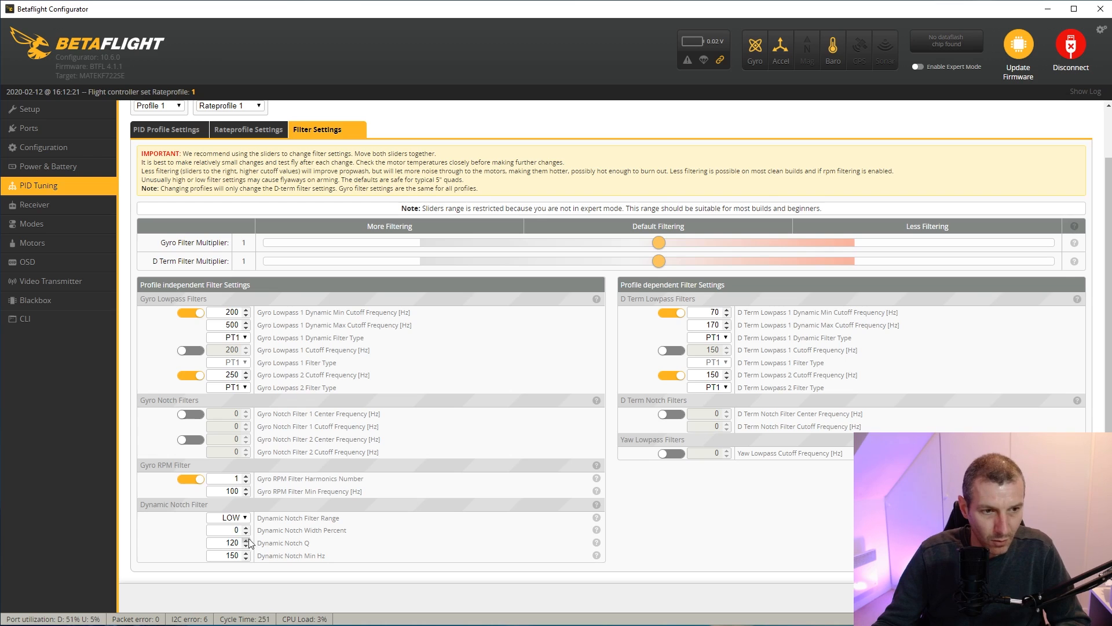
left_click_drag(241, 543, 207, 545)
type("250")
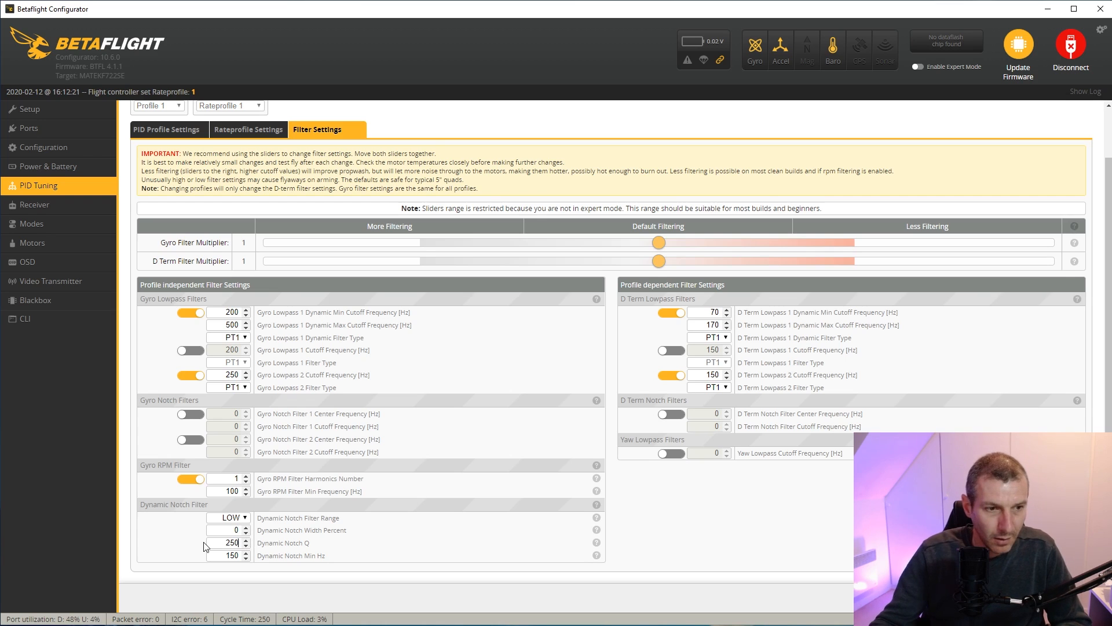
left_click_drag(241, 555, 204, 560)
type("90")
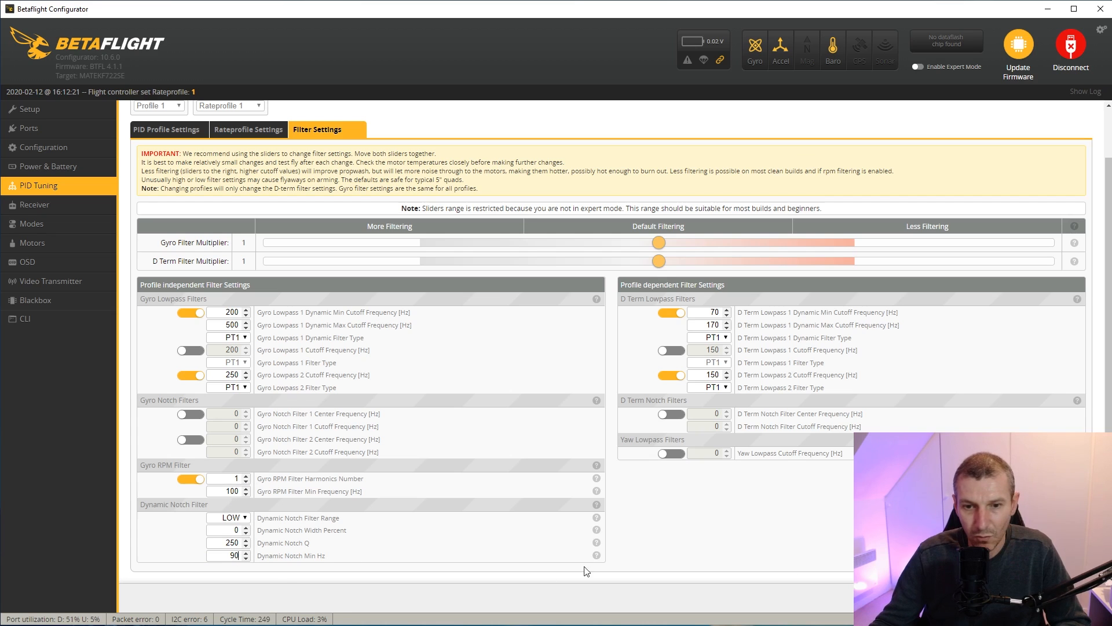
left_click(1075, 598)
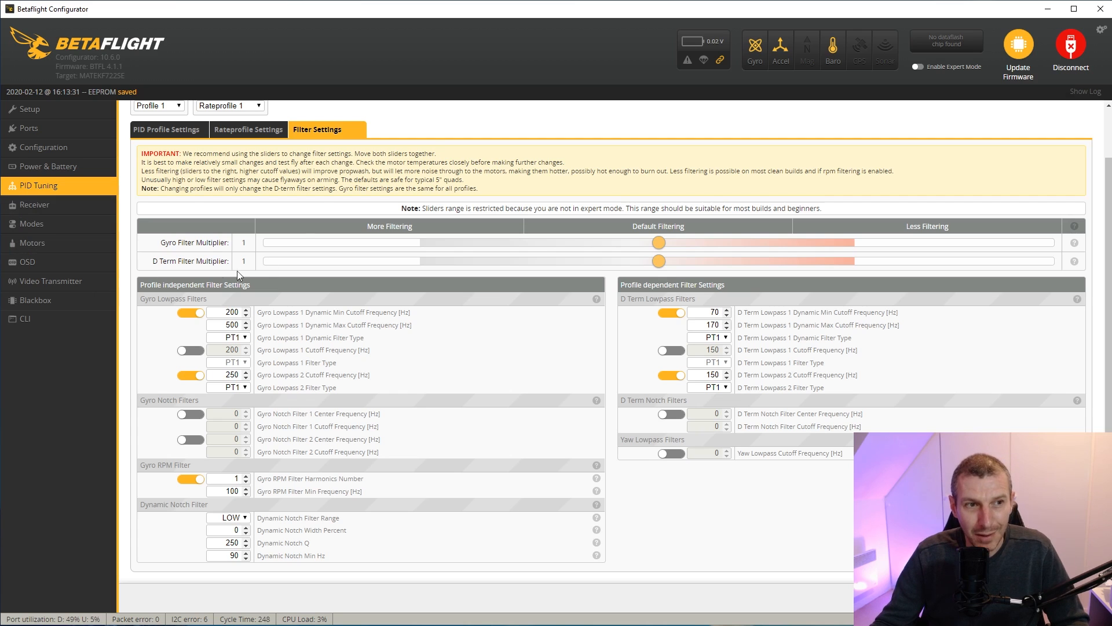
Review the PID profile, rateprofile and filter settings of Profile 1, ending on the PID profile values
left_click(165, 133)
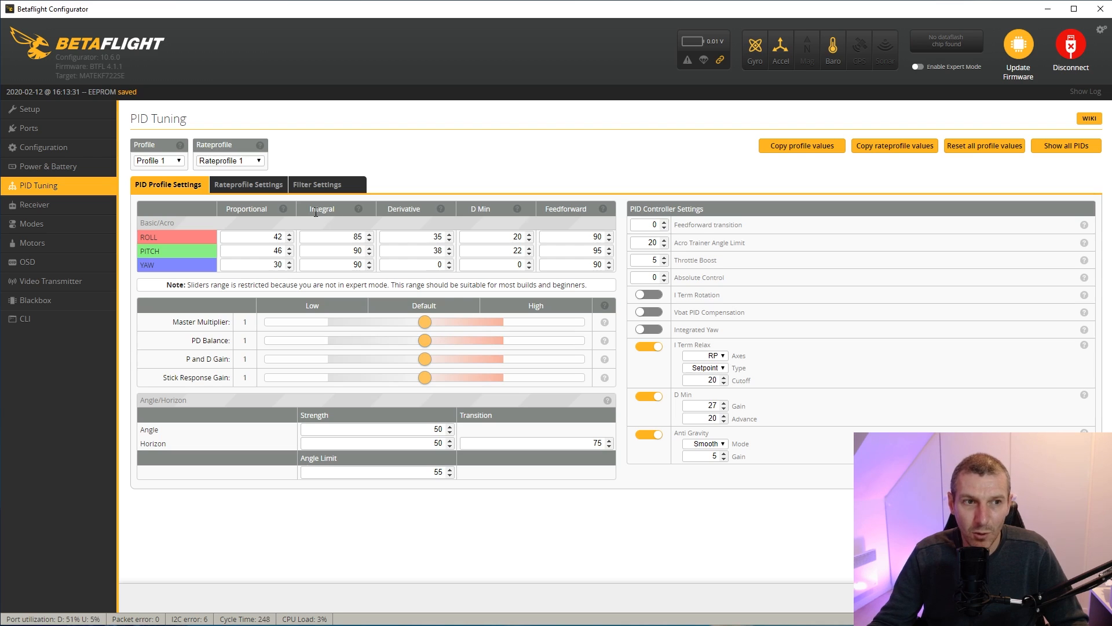
left_click(244, 186)
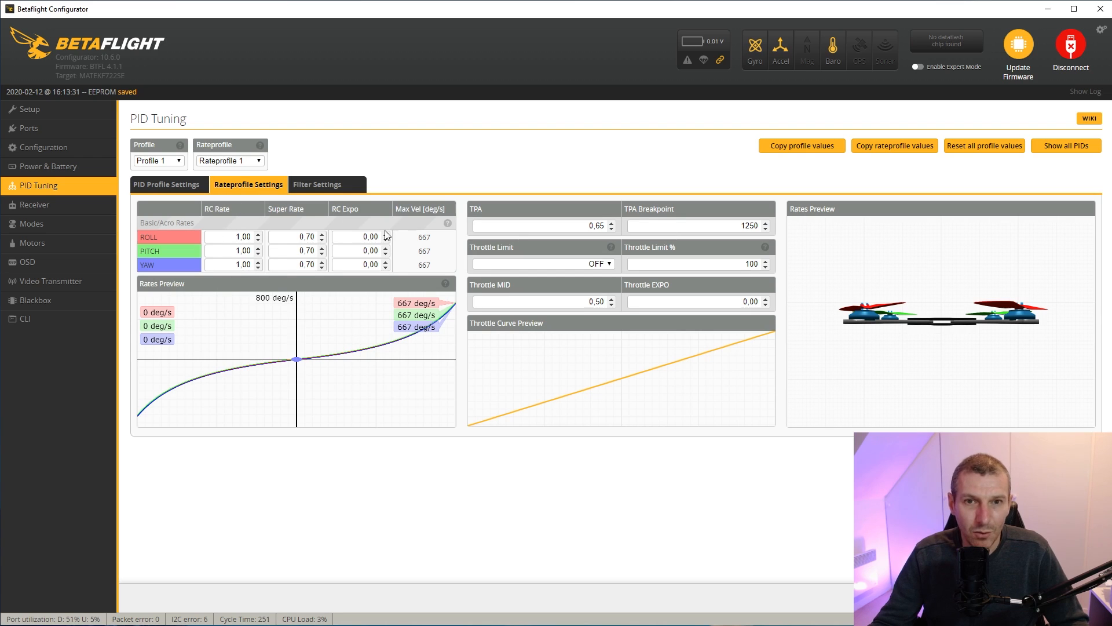
left_click(314, 186)
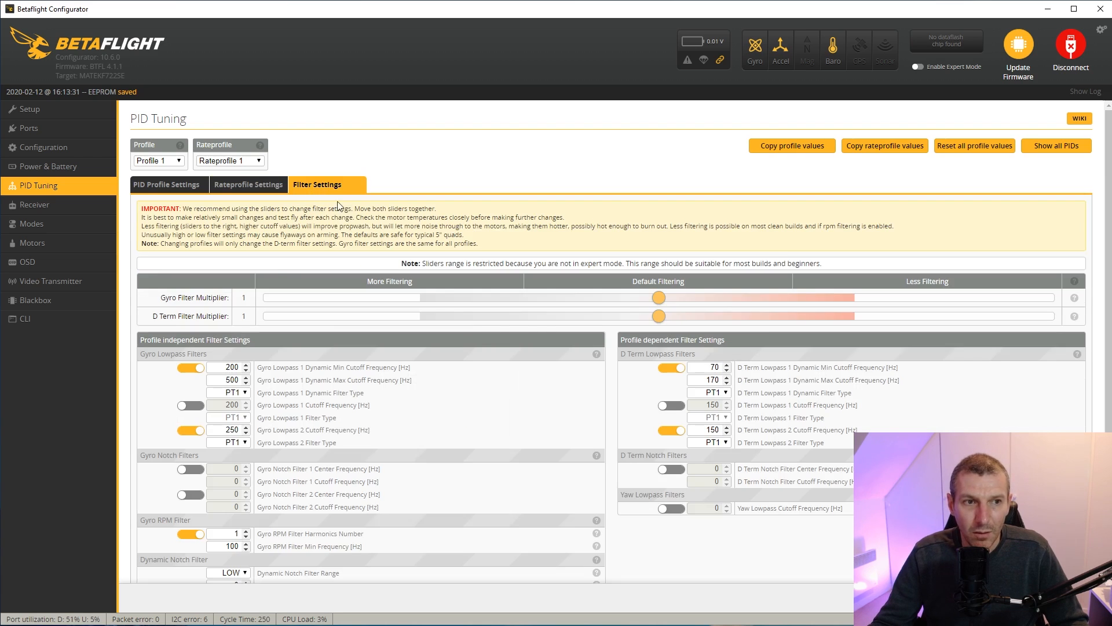
left_click(167, 187)
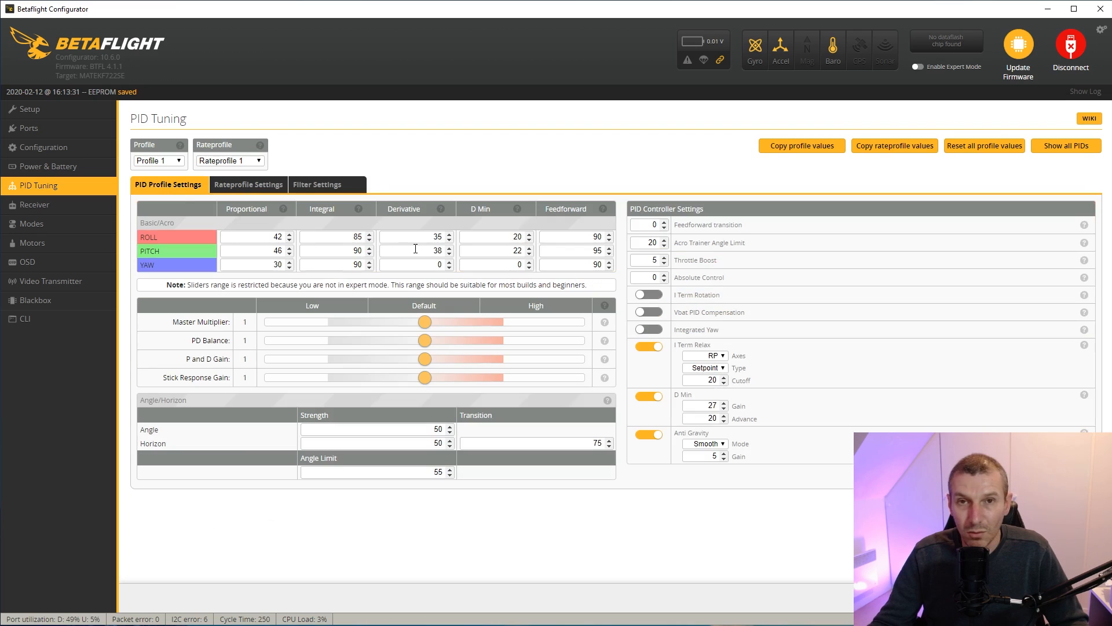